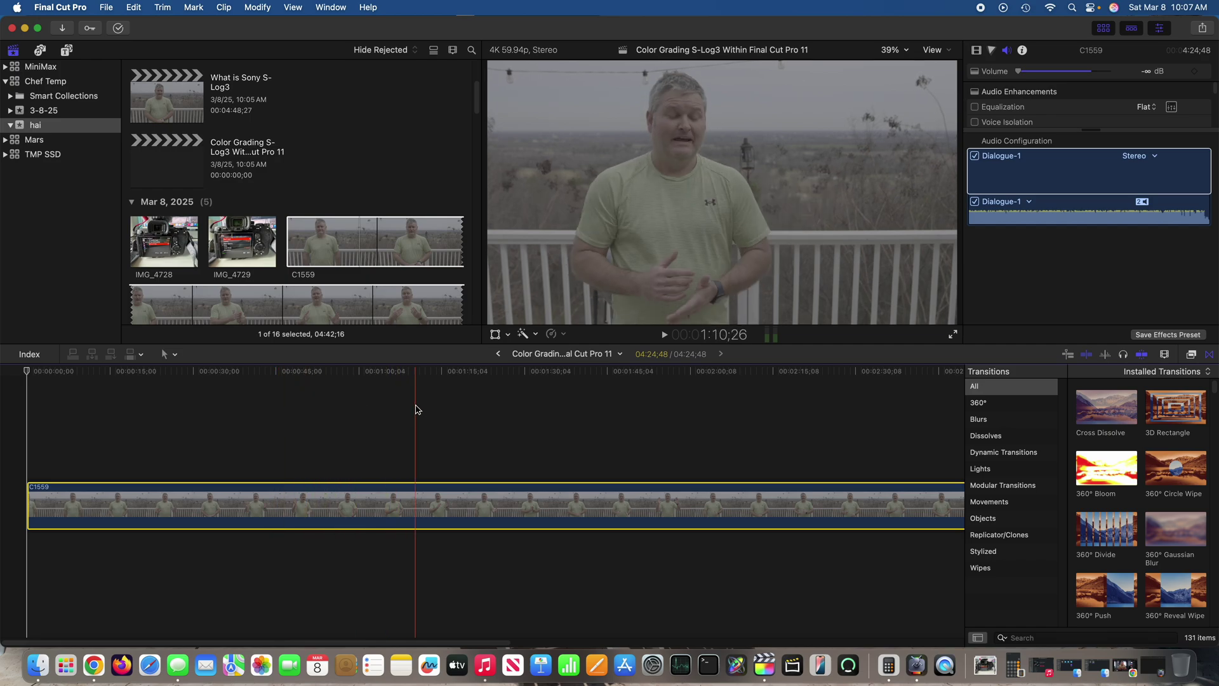
Select clip C1559 around the 54-second mark and show its Info inspector
click(393, 451)
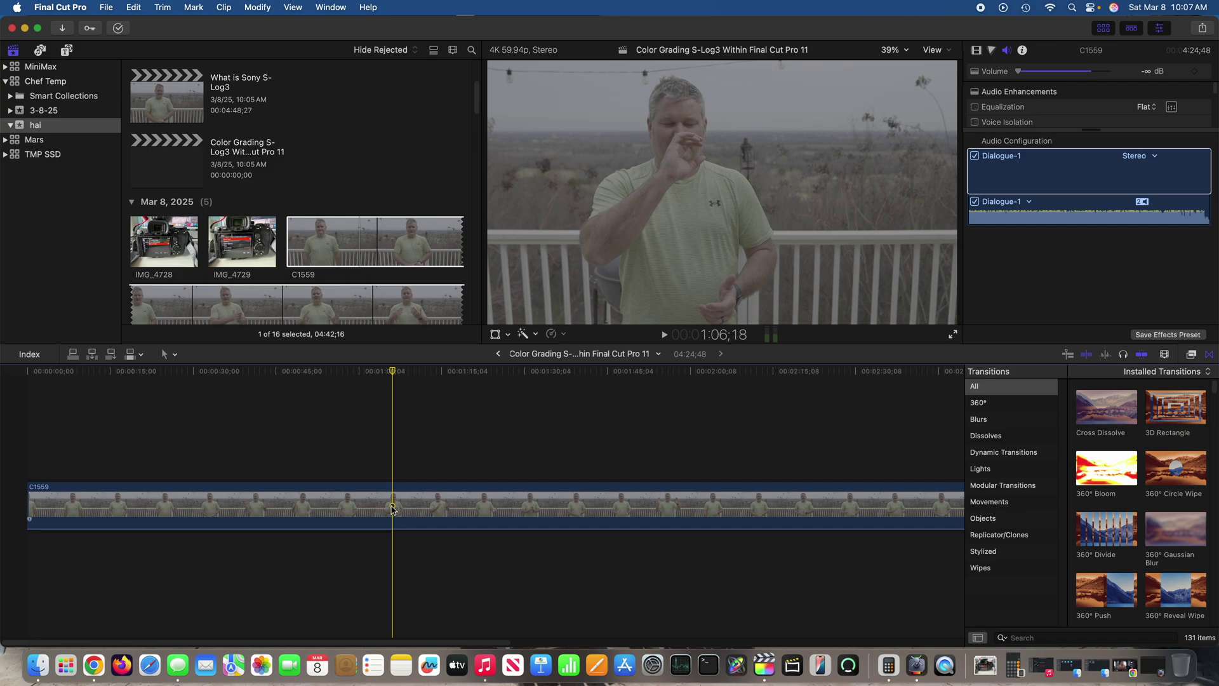
click(326, 435)
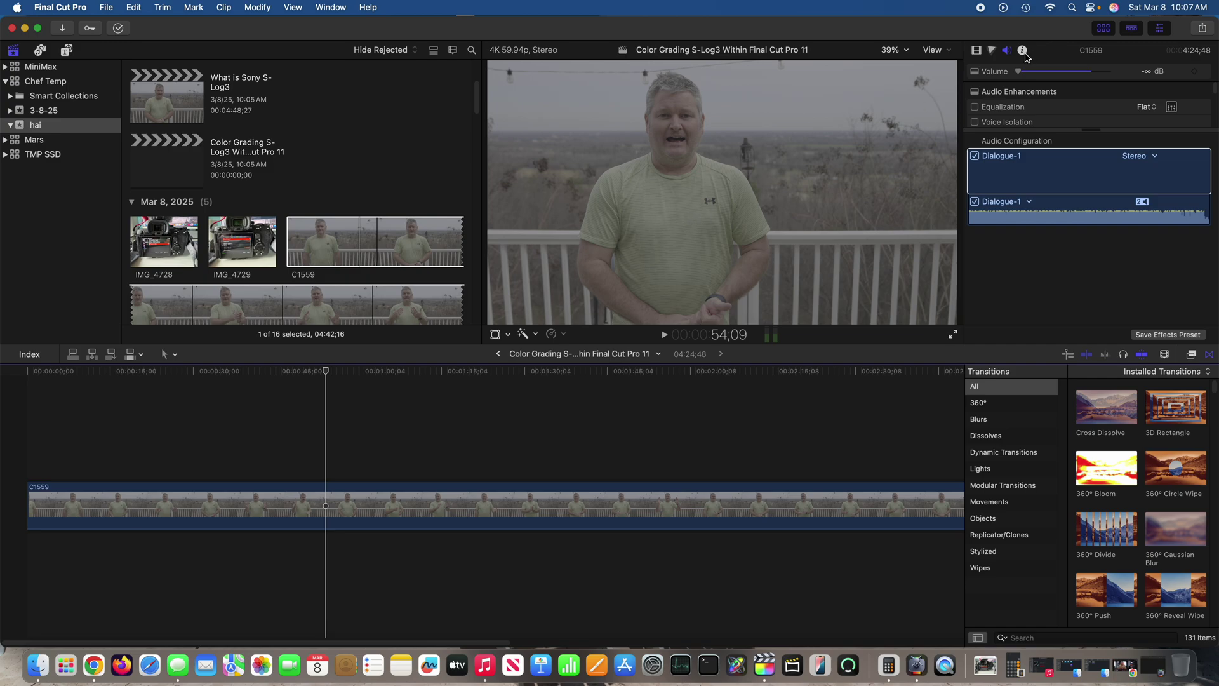
click(352, 505)
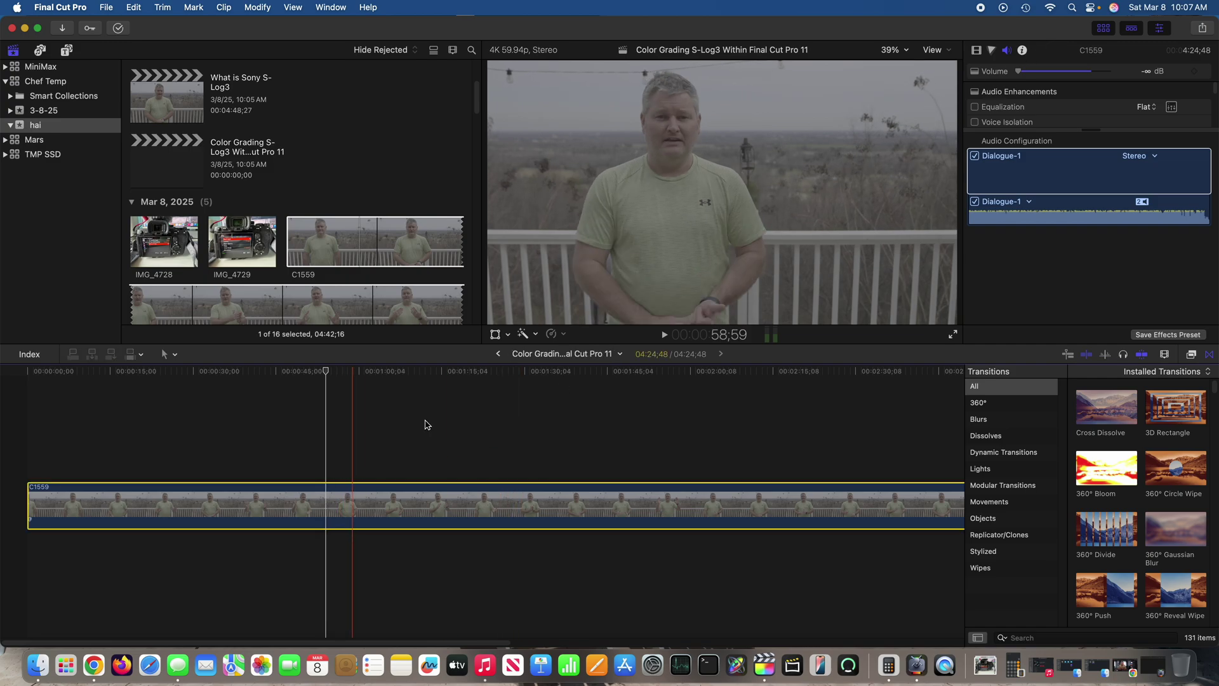
click(1022, 50)
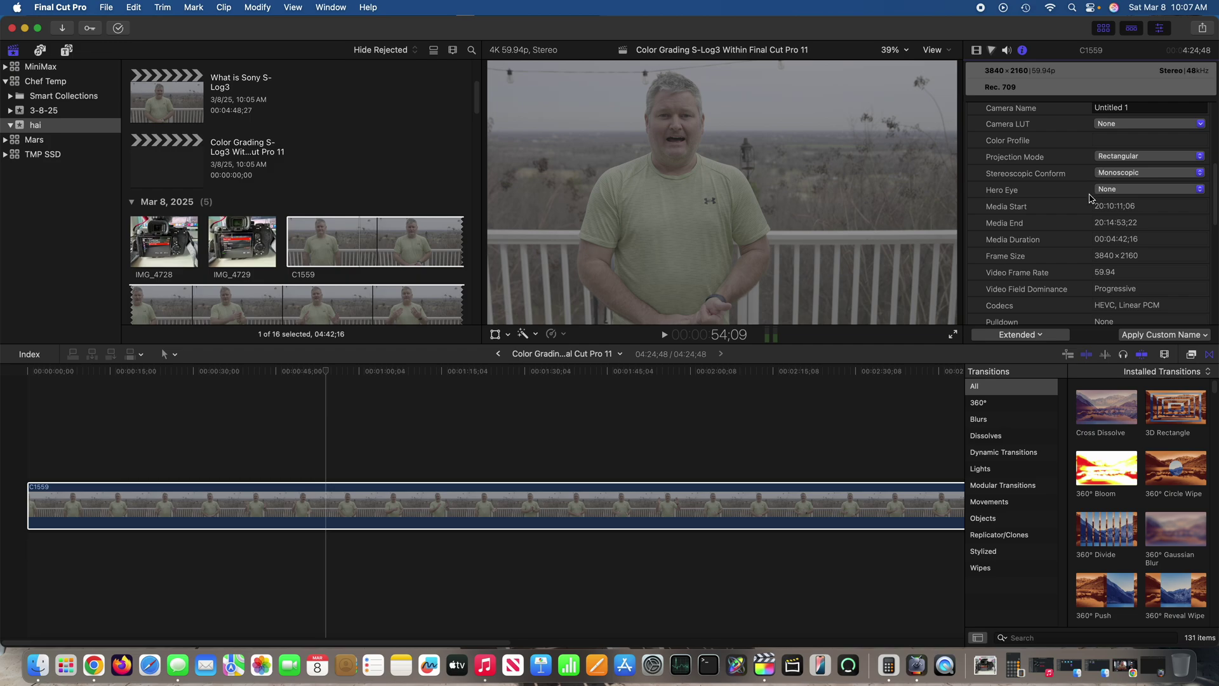
Find the Camera LUT field (currently None) and park the playhead on C1559 at 1:03;53
scroll(1071, 177, down, 2)
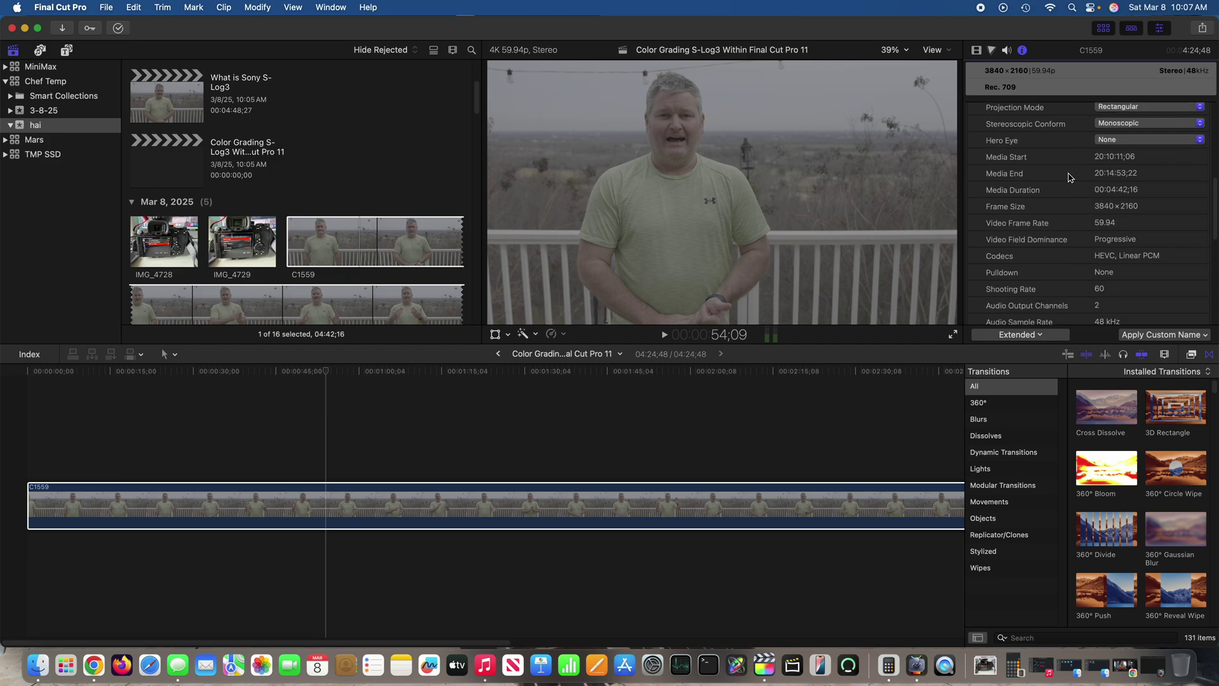
scroll(1070, 177, down, 6)
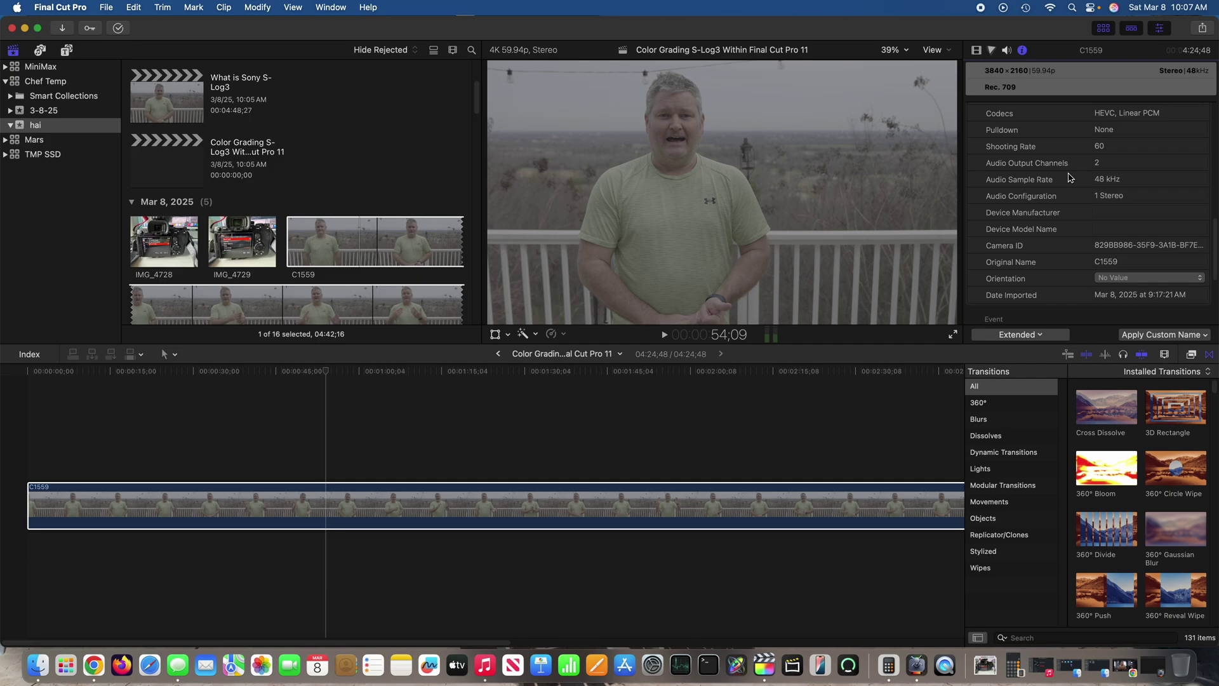
scroll(1071, 177, up, 8)
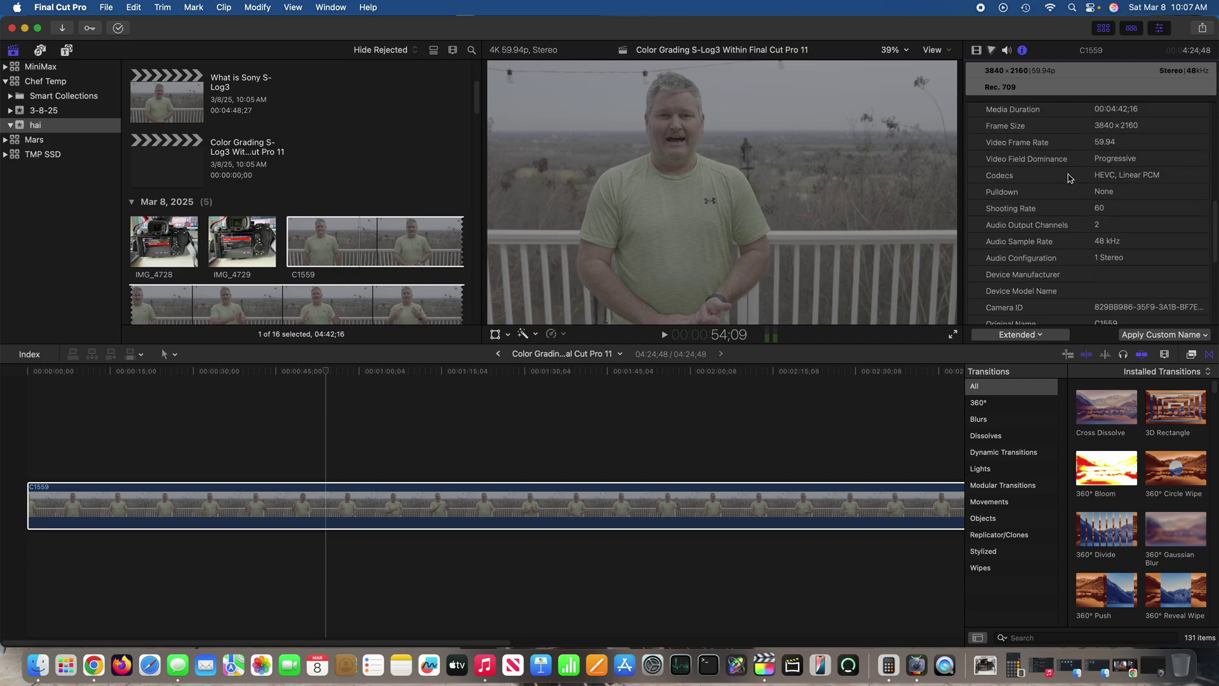
scroll(1071, 177, up, 1)
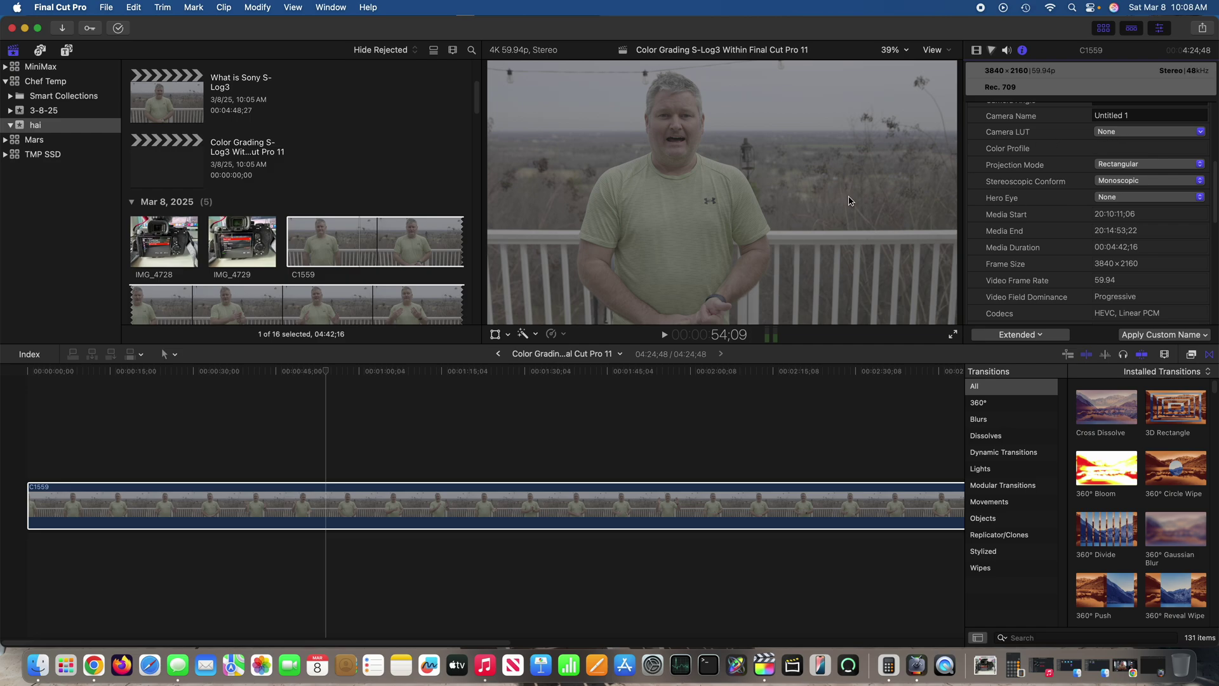
click(355, 517)
click(379, 459)
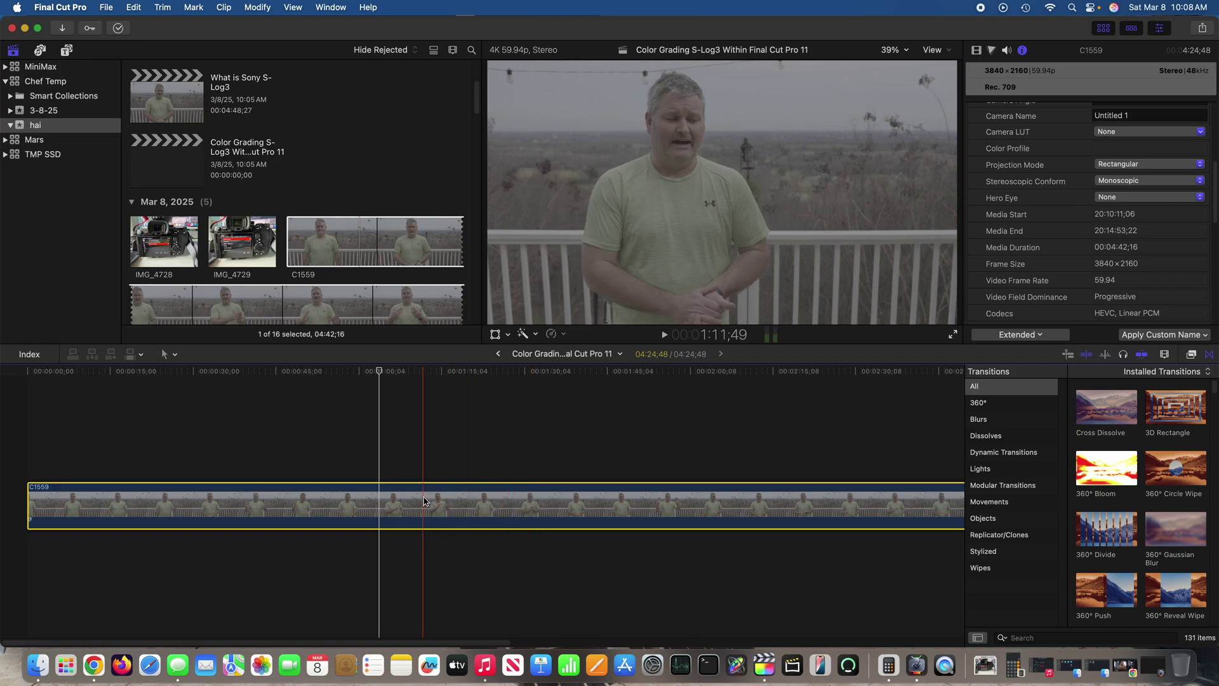
click(1124, 133)
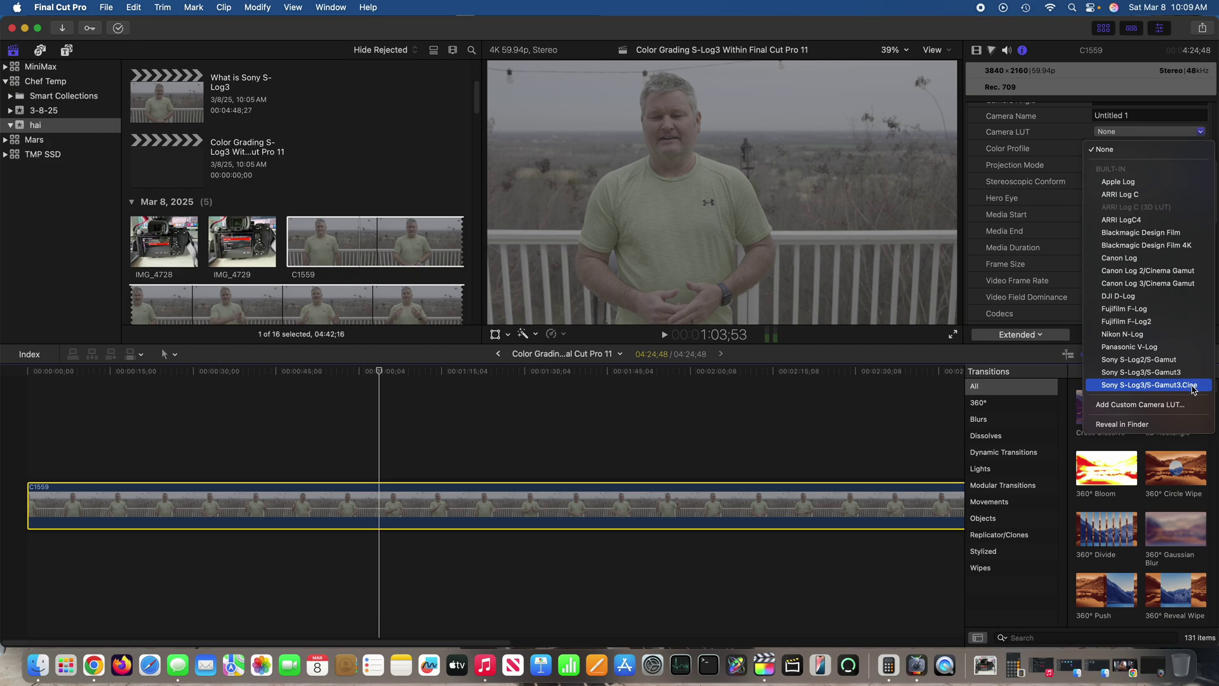
Apply the Sony S-Log3/S-Gamut3.Cine camera LUT to C1559 and review it around 0:55–0:59
click(1173, 391)
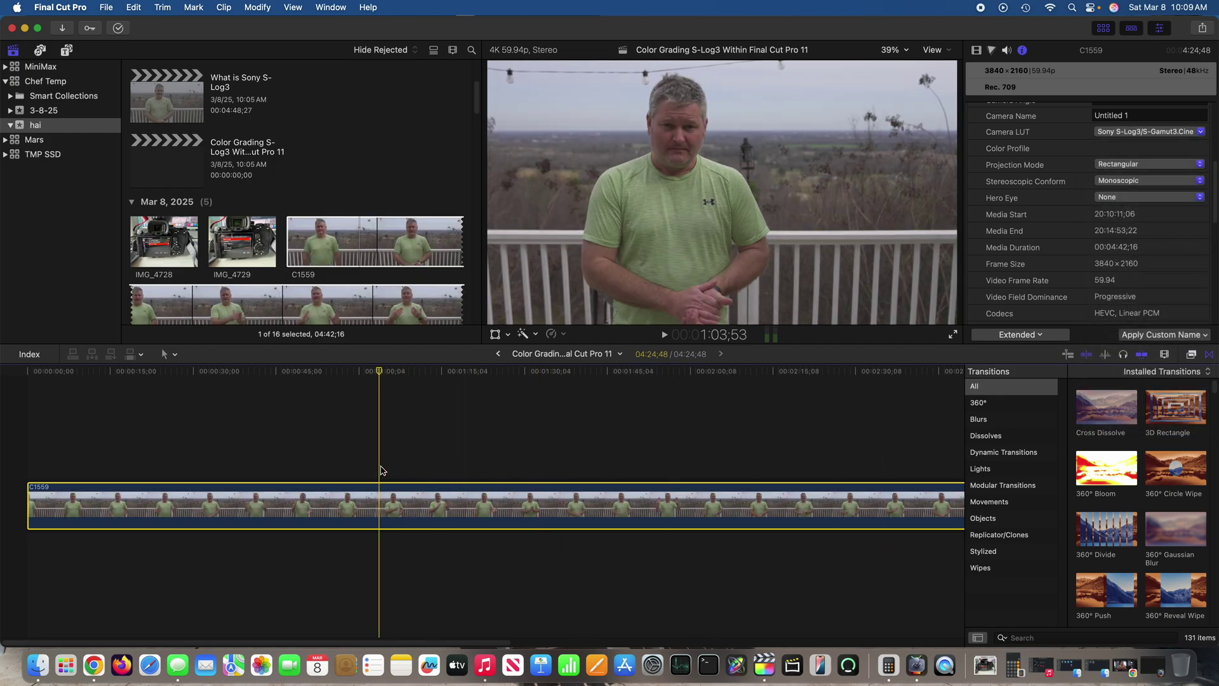
click(332, 467)
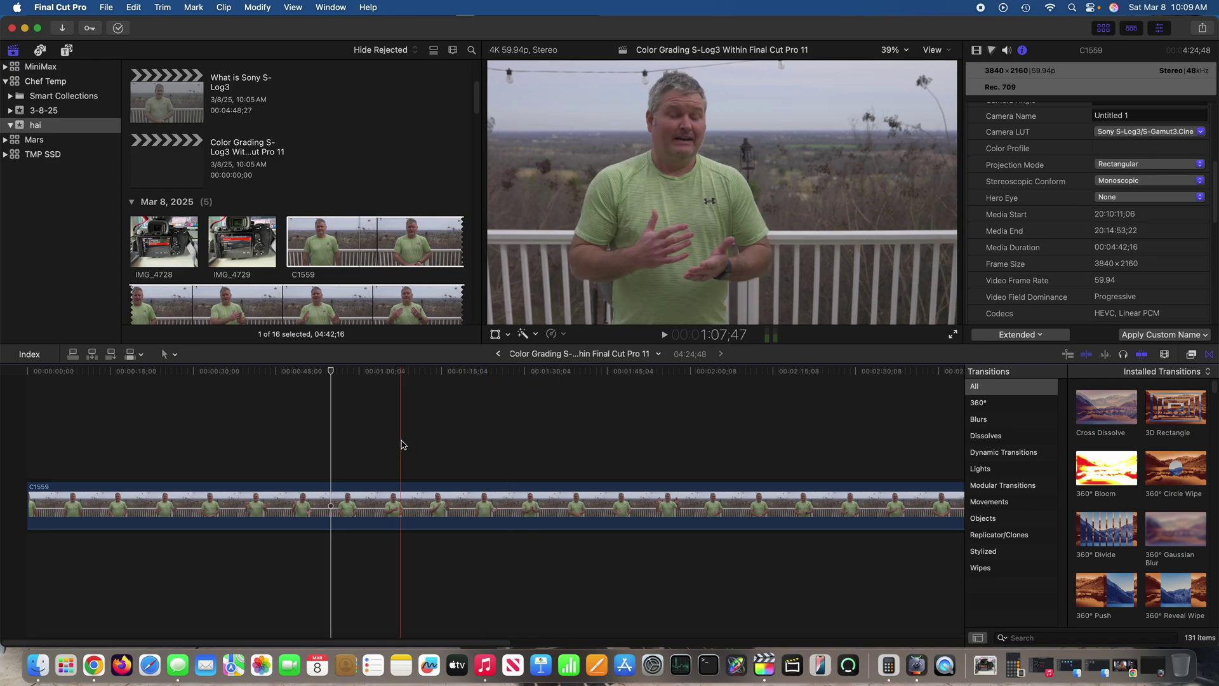
click(353, 467)
click(353, 509)
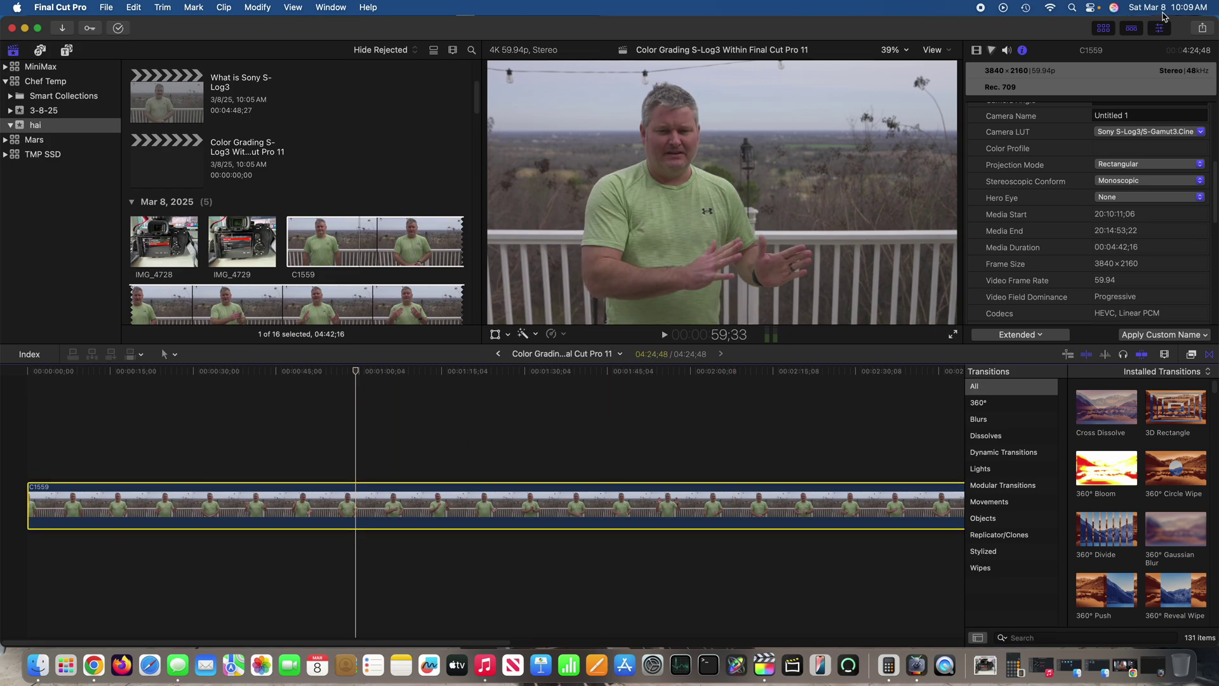
Show C1559's Color inspector, review its Light and Color sliders at 0, and reselect the clip at 1:06
click(990, 51)
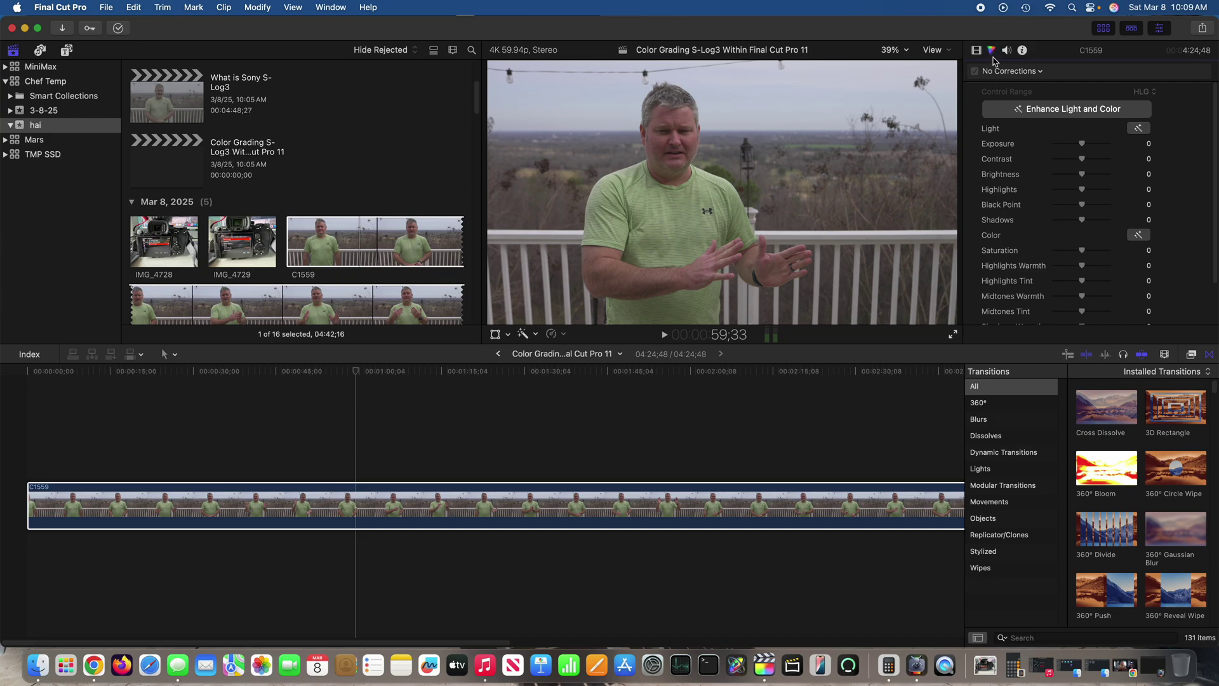
click(977, 50)
click(991, 50)
scroll(1068, 178, down, 3)
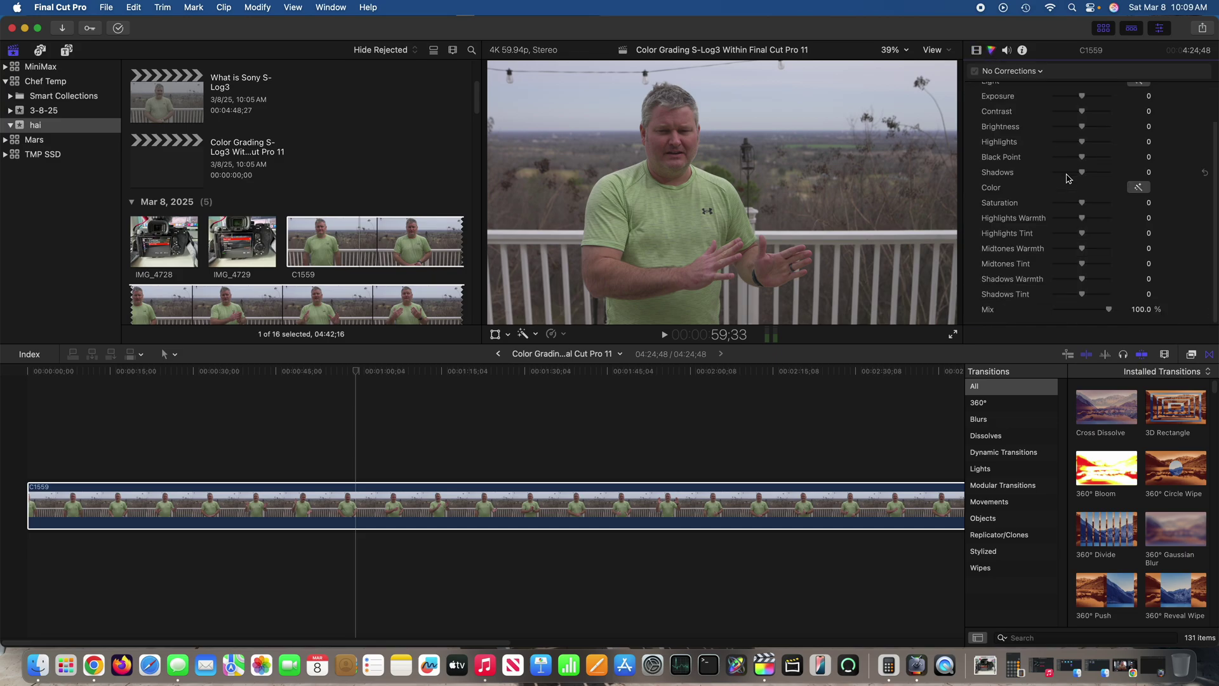
scroll(1104, 189, up, 3)
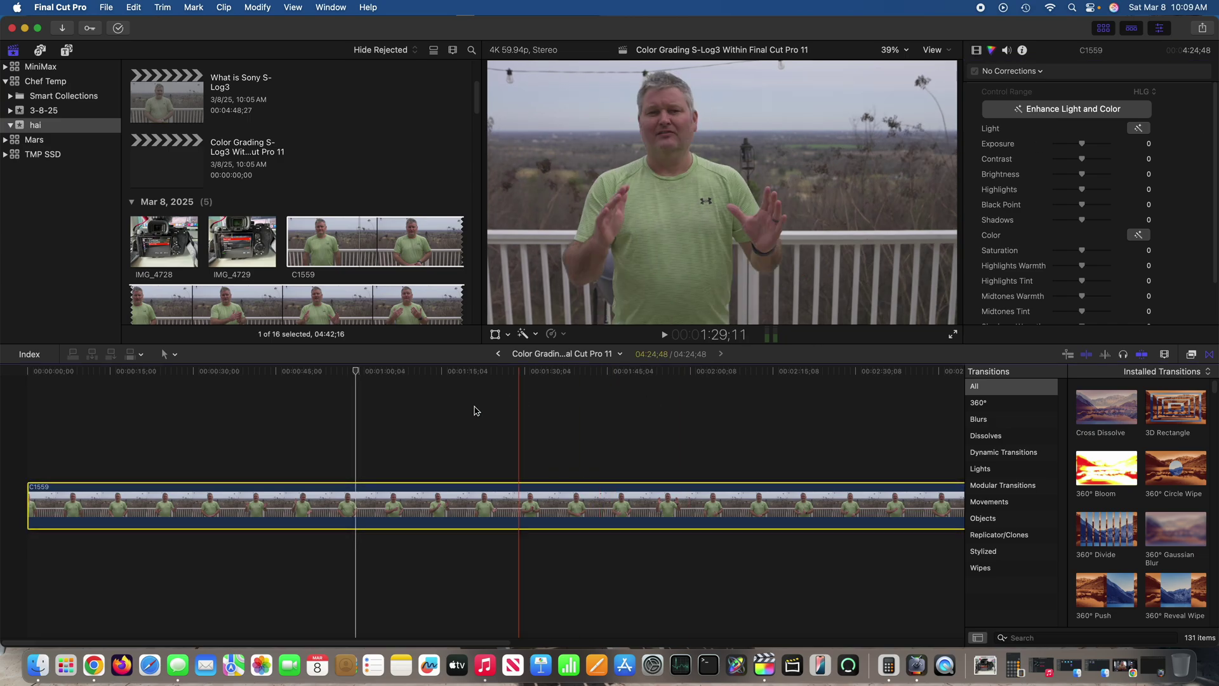
click(351, 494)
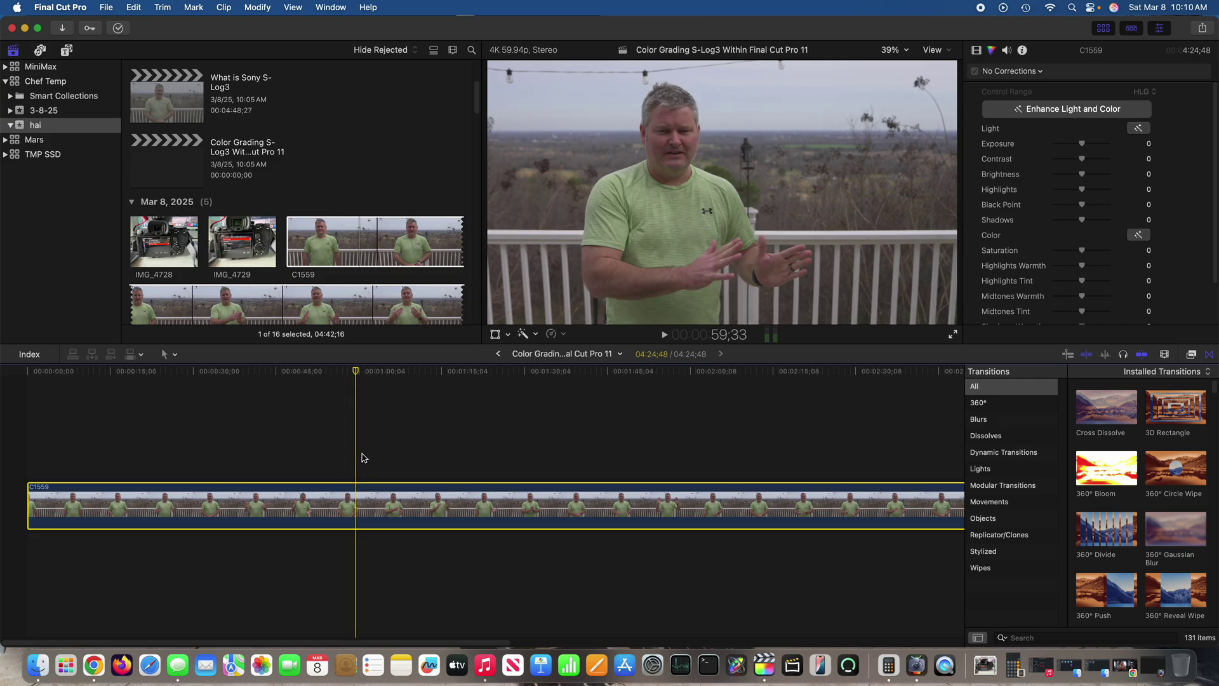
click(395, 463)
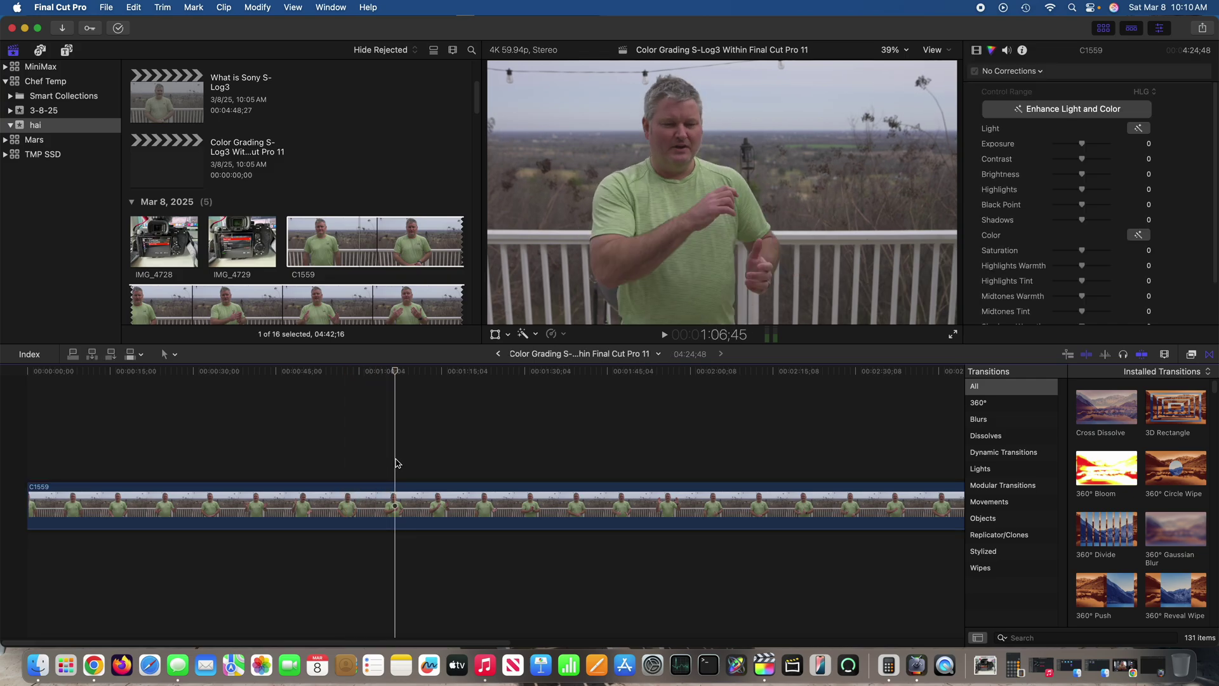
click(396, 505)
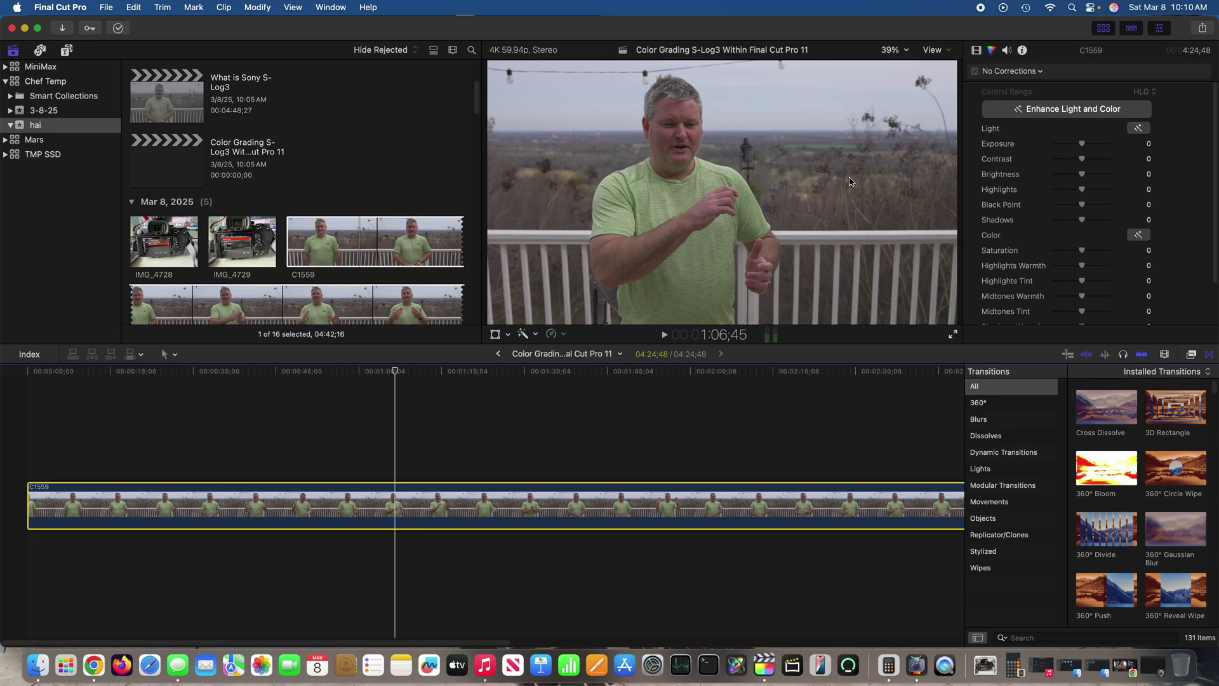
At 1:03, drag C1559's Saturation slider to create Color Adjustments 1 with saturation 20
click(381, 466)
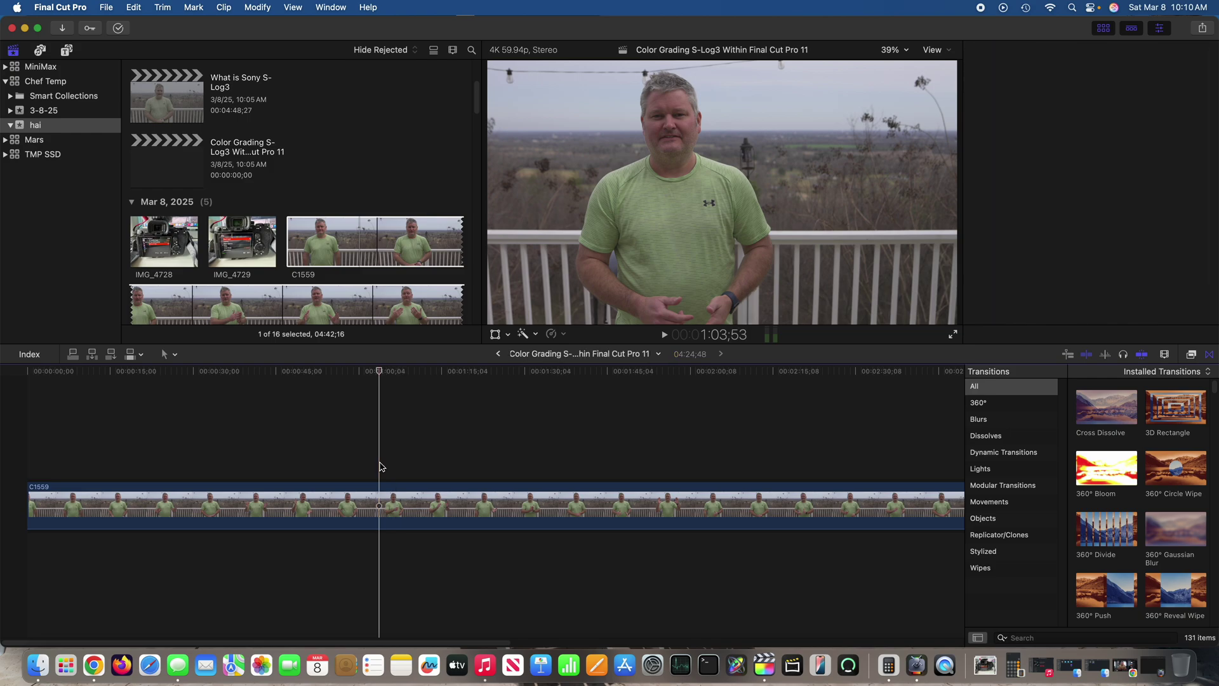
click(383, 504)
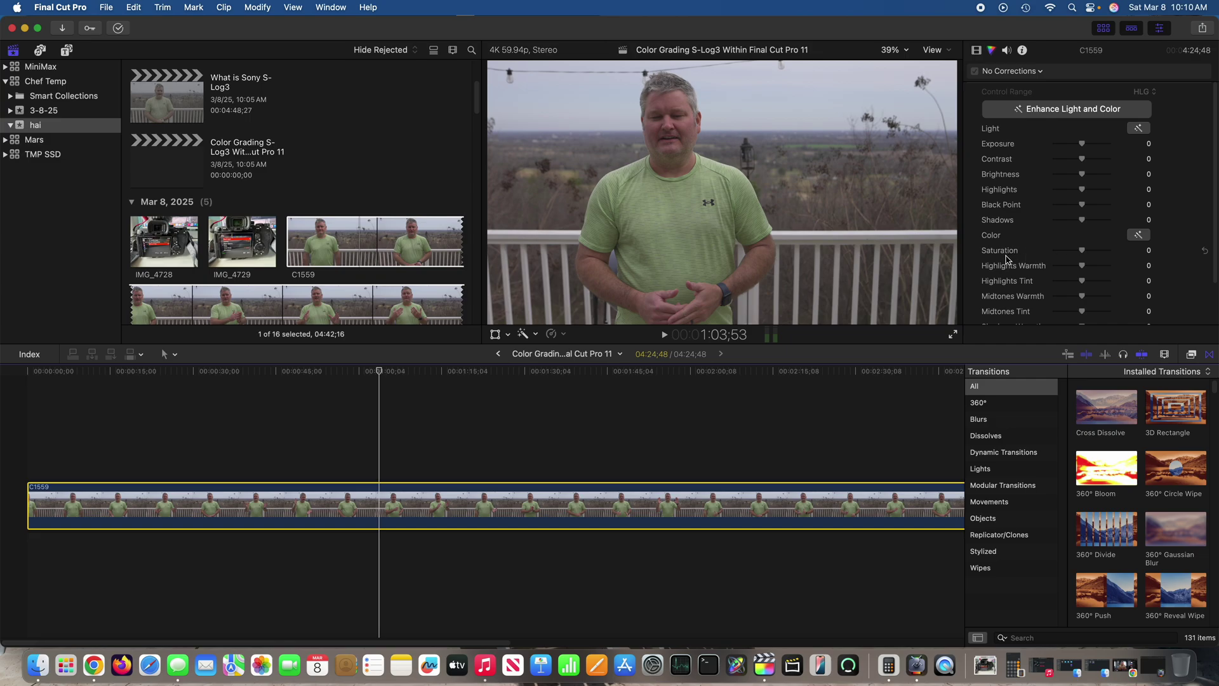
mouse_move(1082, 251)
mouse_down()
mouse_move(1135, 253)
mouse_move(1088, 255)
mouse_up()
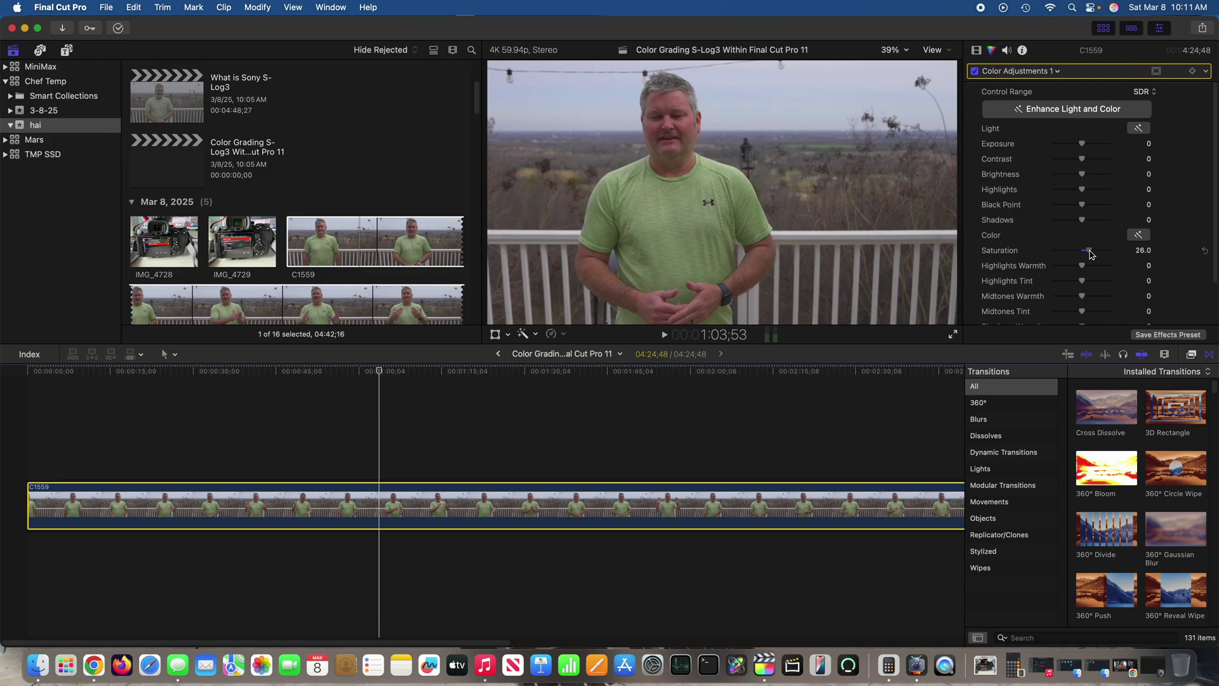
drag(1066, 253, 1073, 254)
drag(1083, 250, 1089, 253)
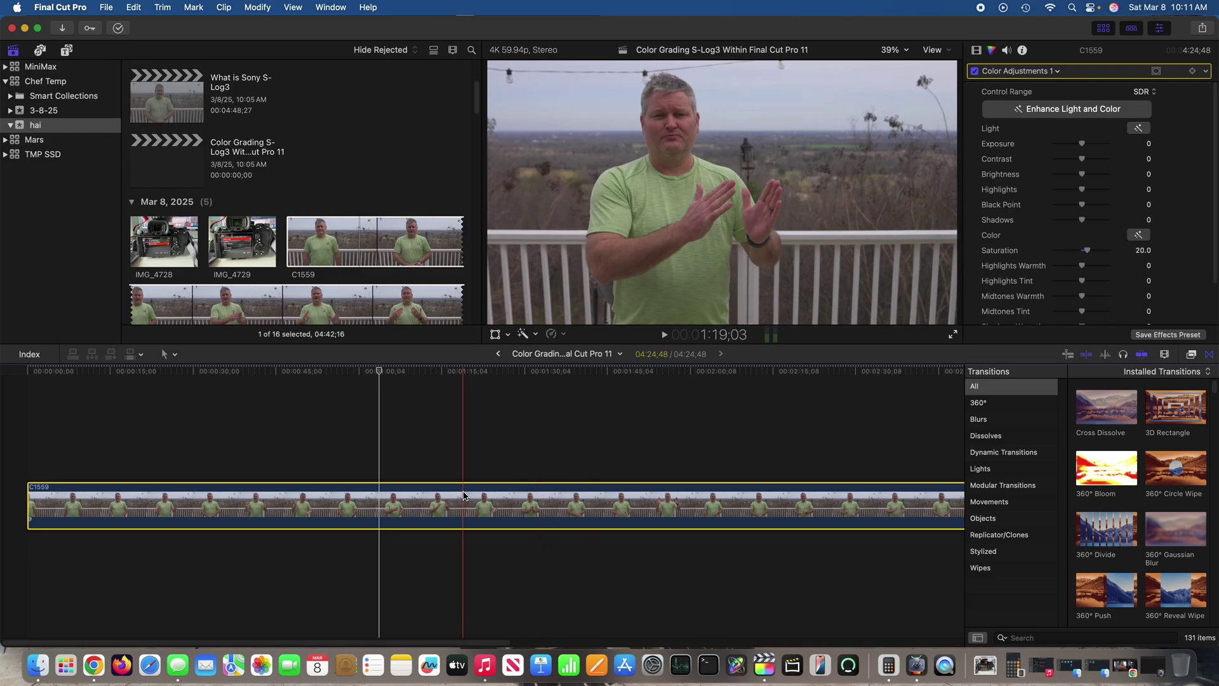
click(468, 451)
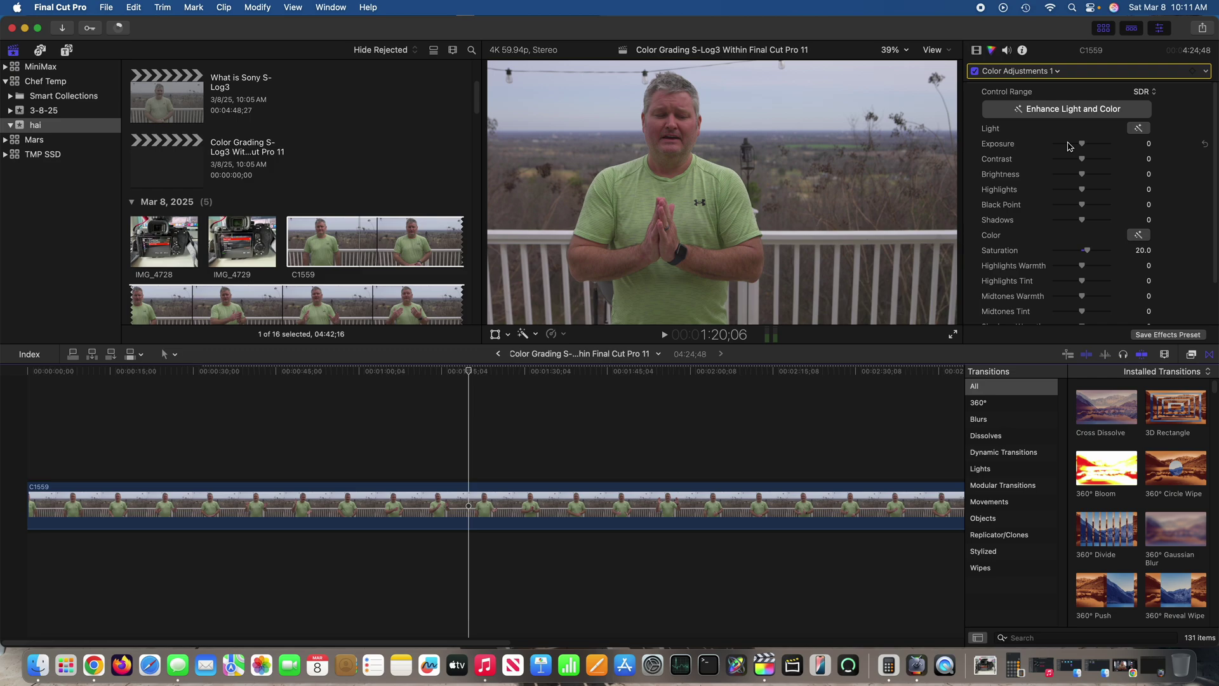
click(470, 498)
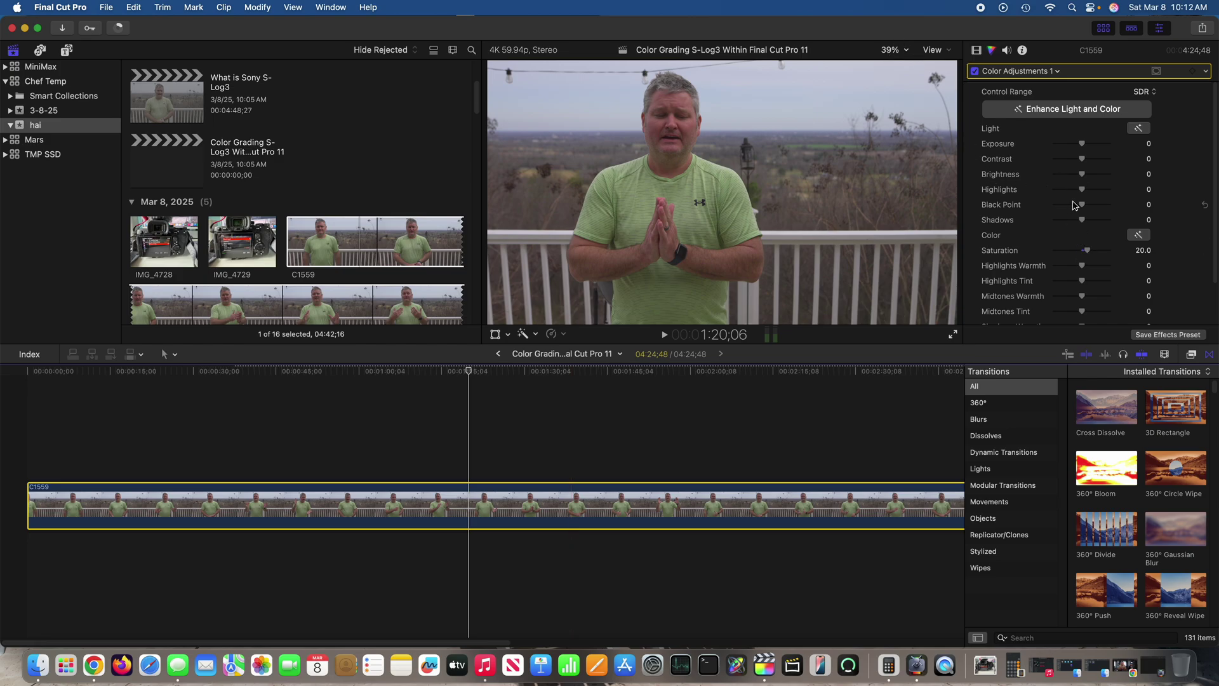
drag(1084, 207, 1043, 206)
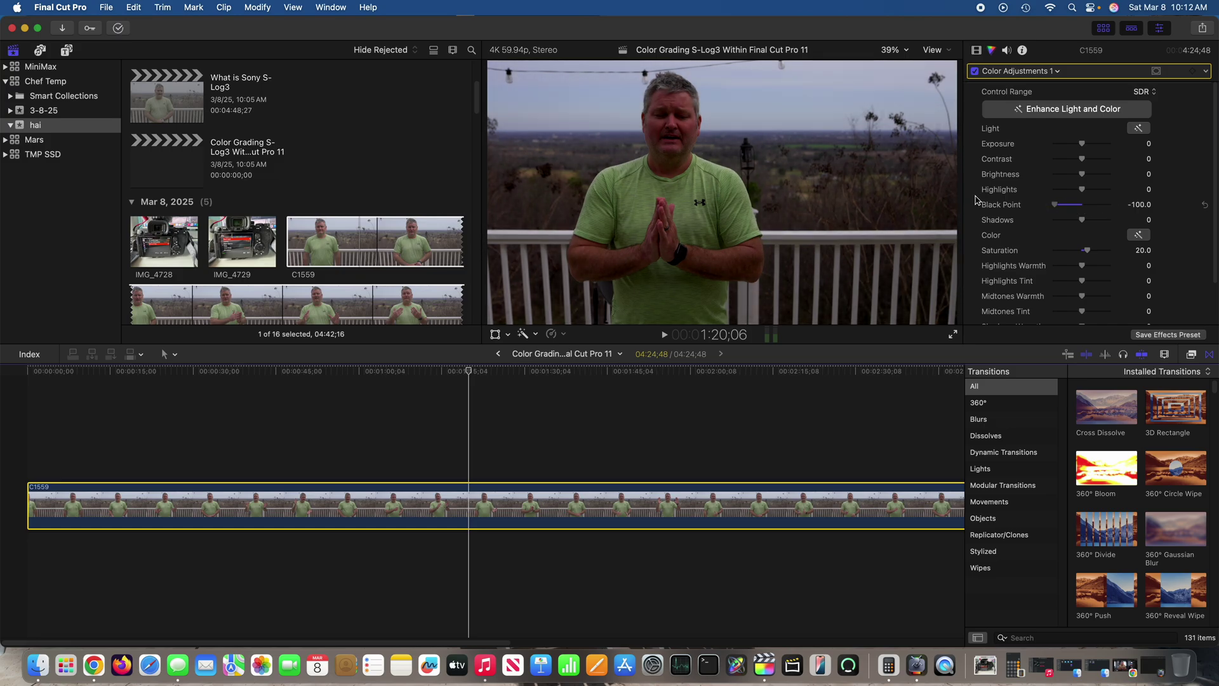
drag(1055, 204, 1084, 208)
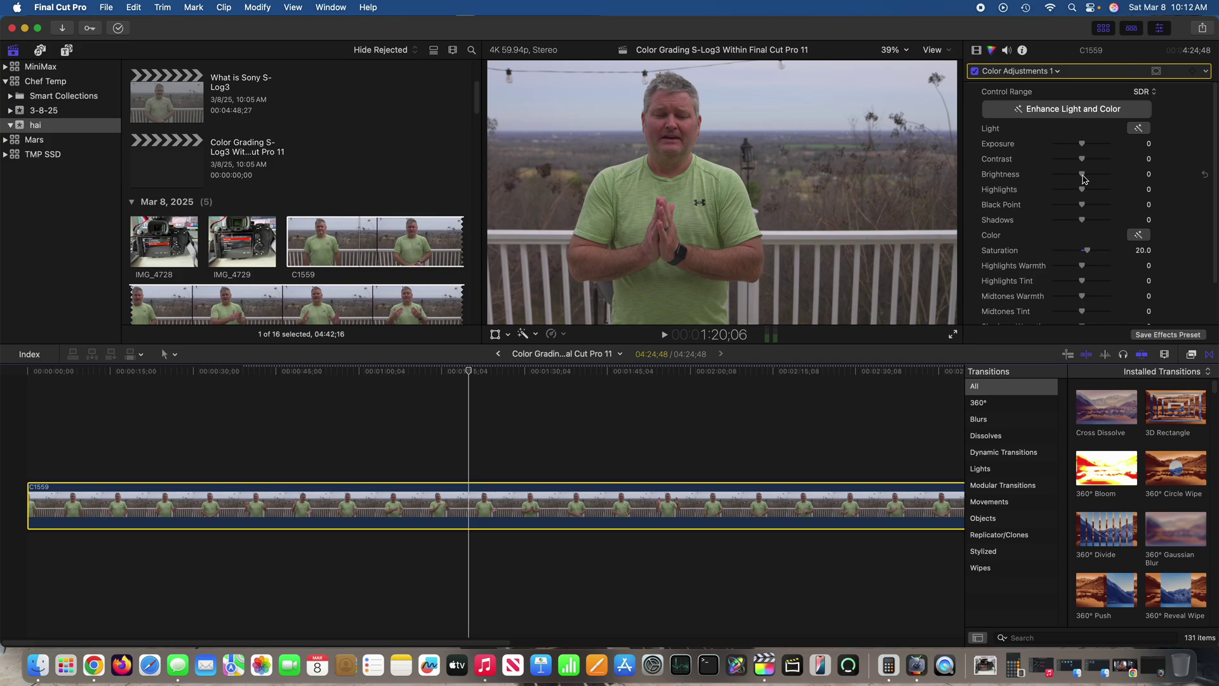
drag(1084, 179, 1084, 147)
drag(1085, 146, 1092, 146)
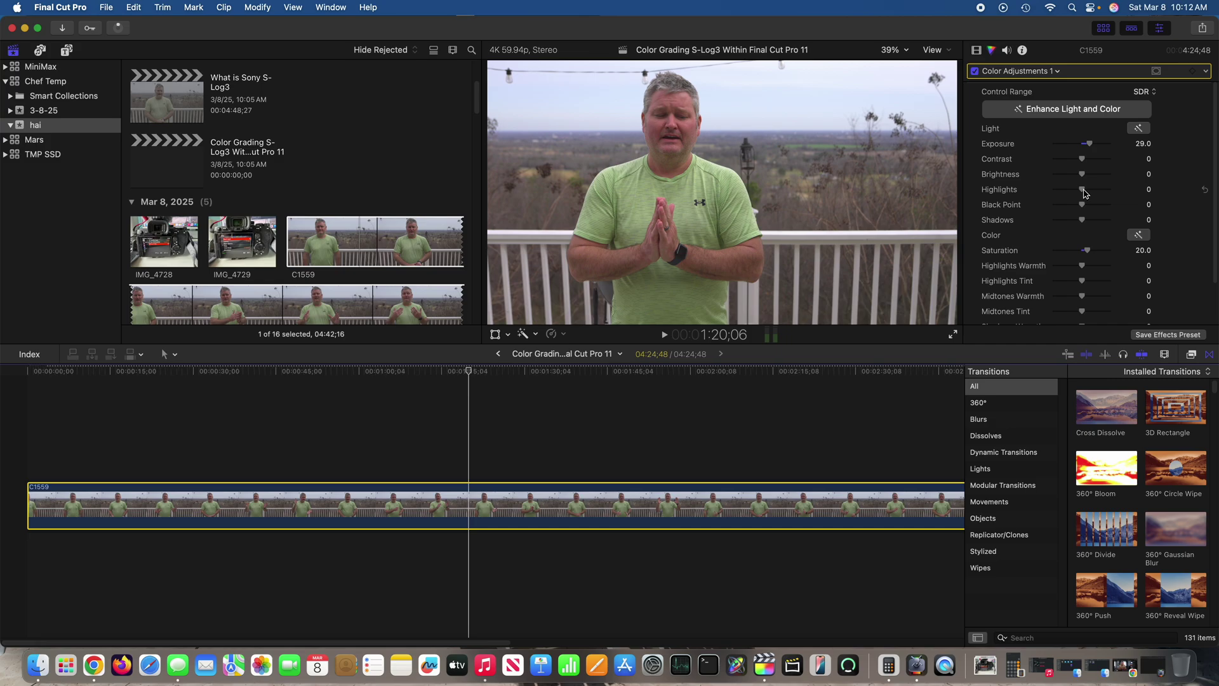
mouse_move(1083, 190)
mouse_down()
mouse_move(1103, 191)
mouse_move(1049, 191)
mouse_move(1111, 193)
mouse_move(1093, 199)
mouse_up()
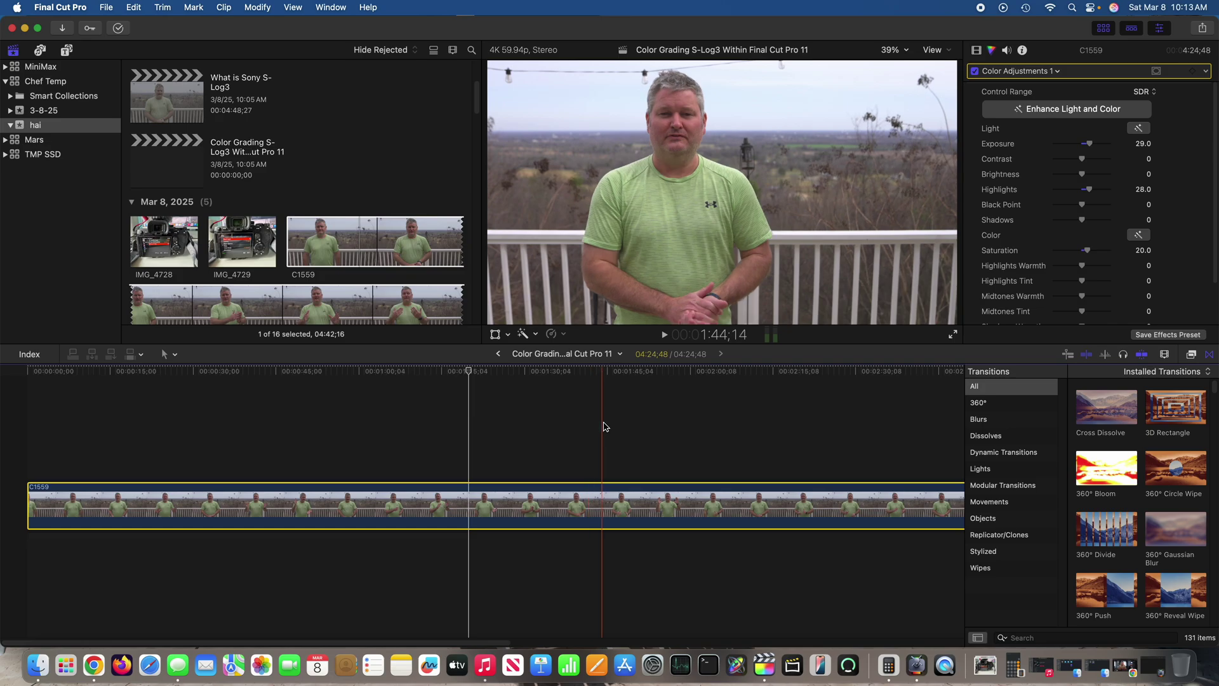
click(744, 420)
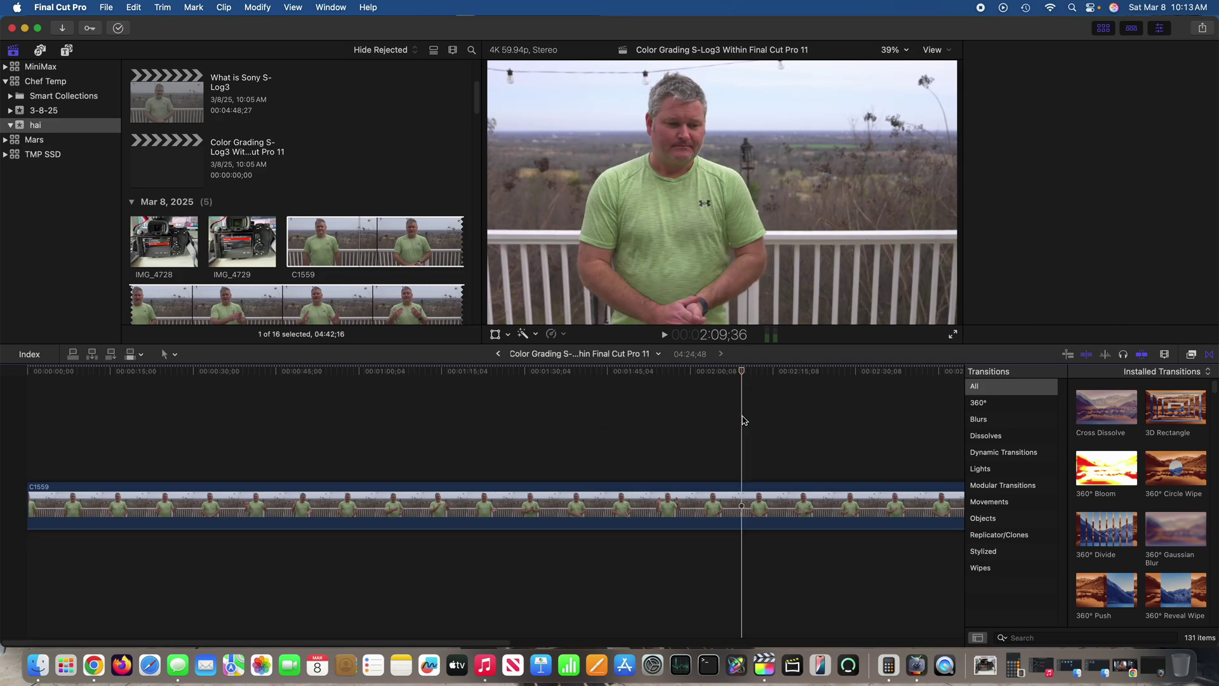
click(484, 431)
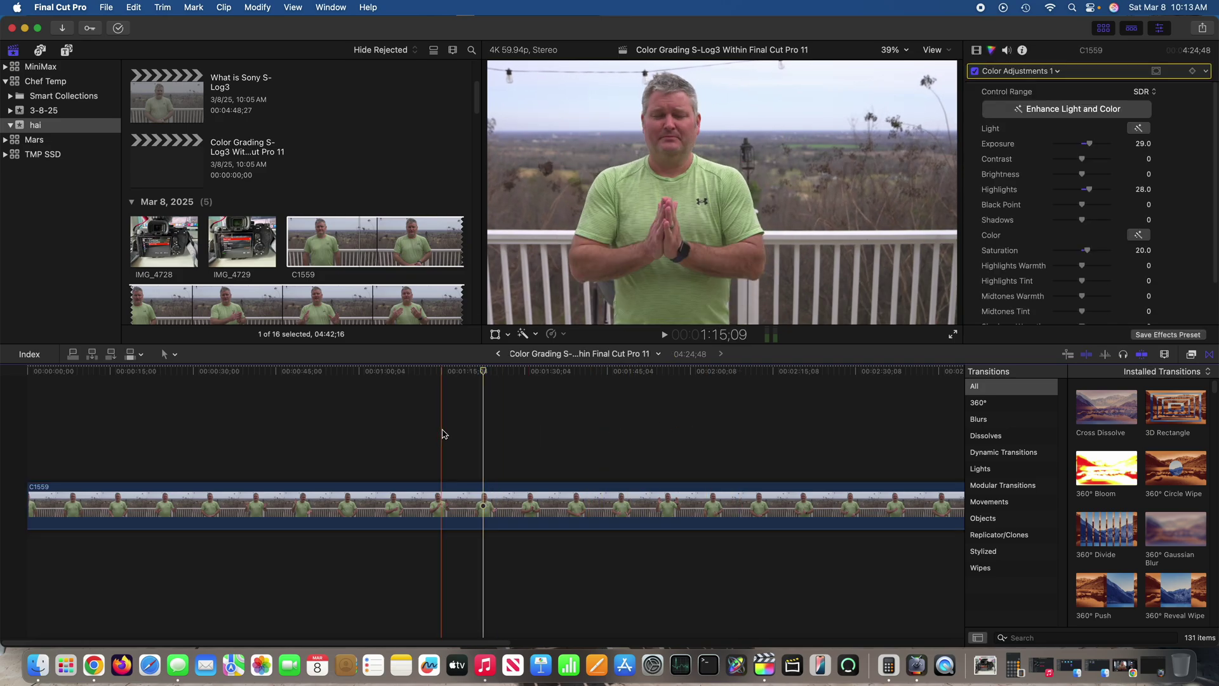
click(413, 434)
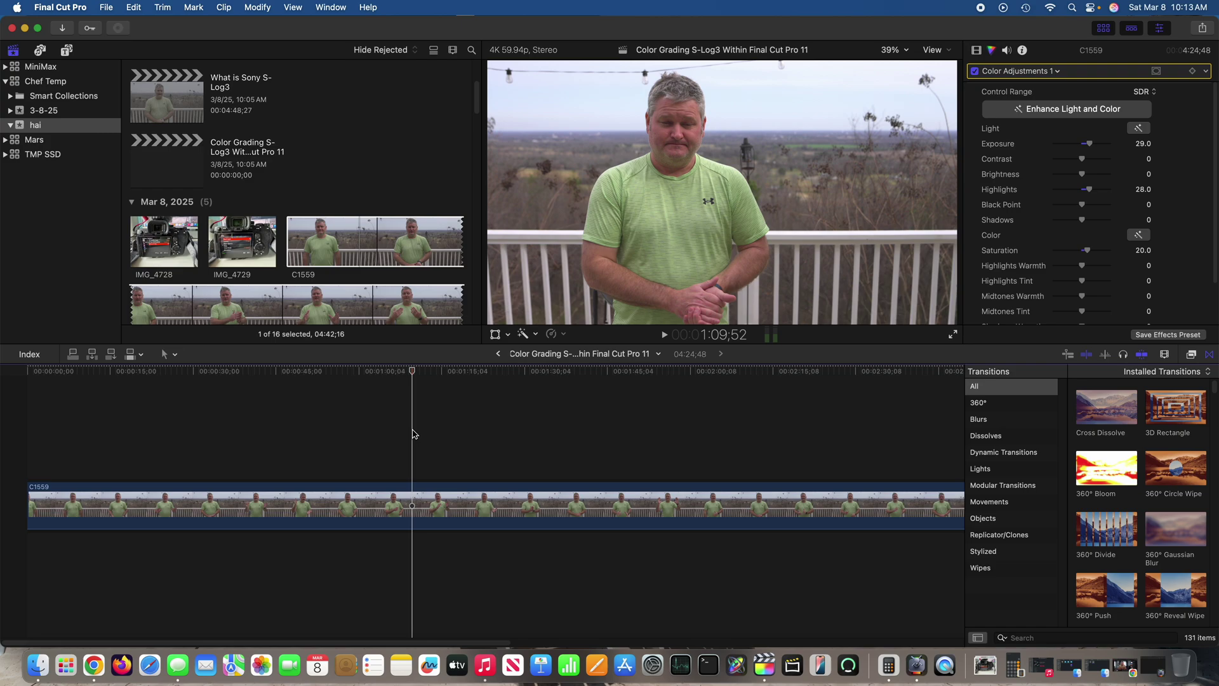
click(462, 416)
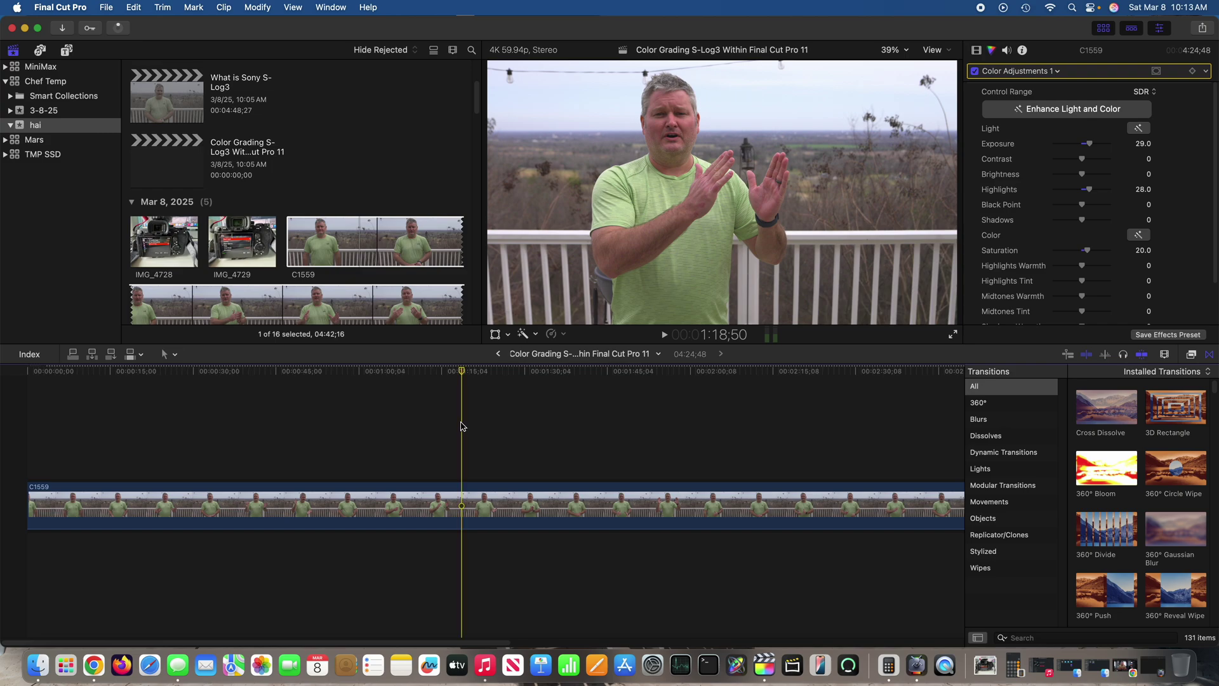
drag(466, 372, 431, 378)
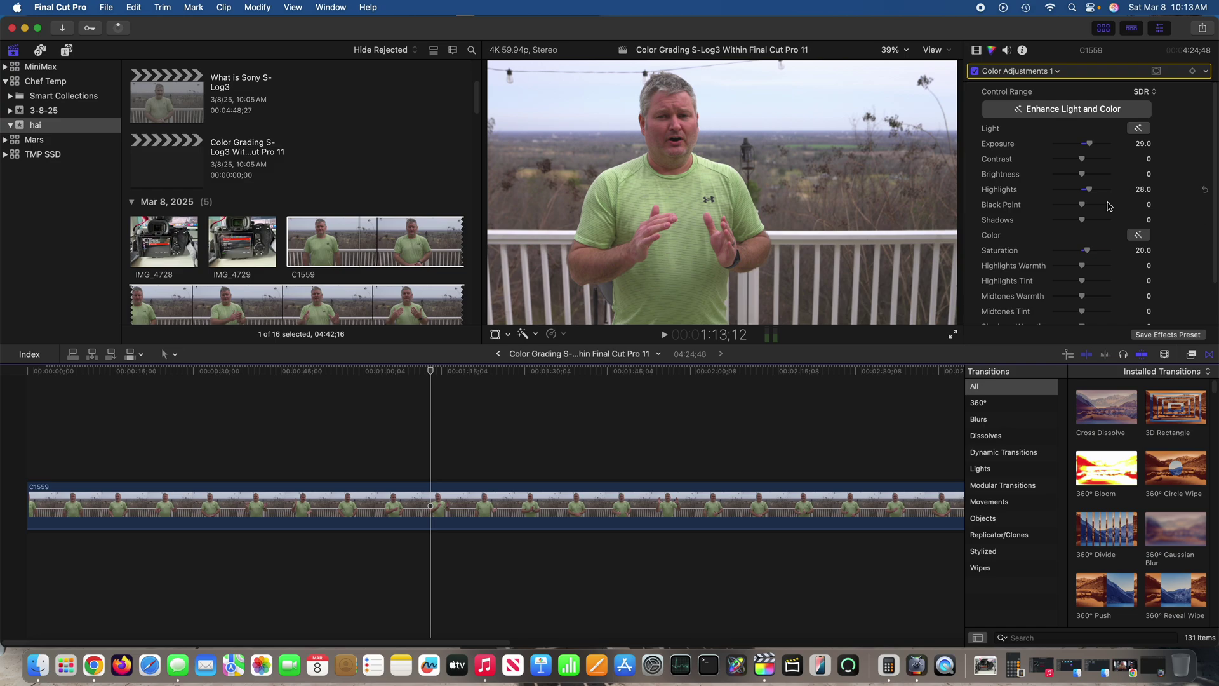
click(487, 404)
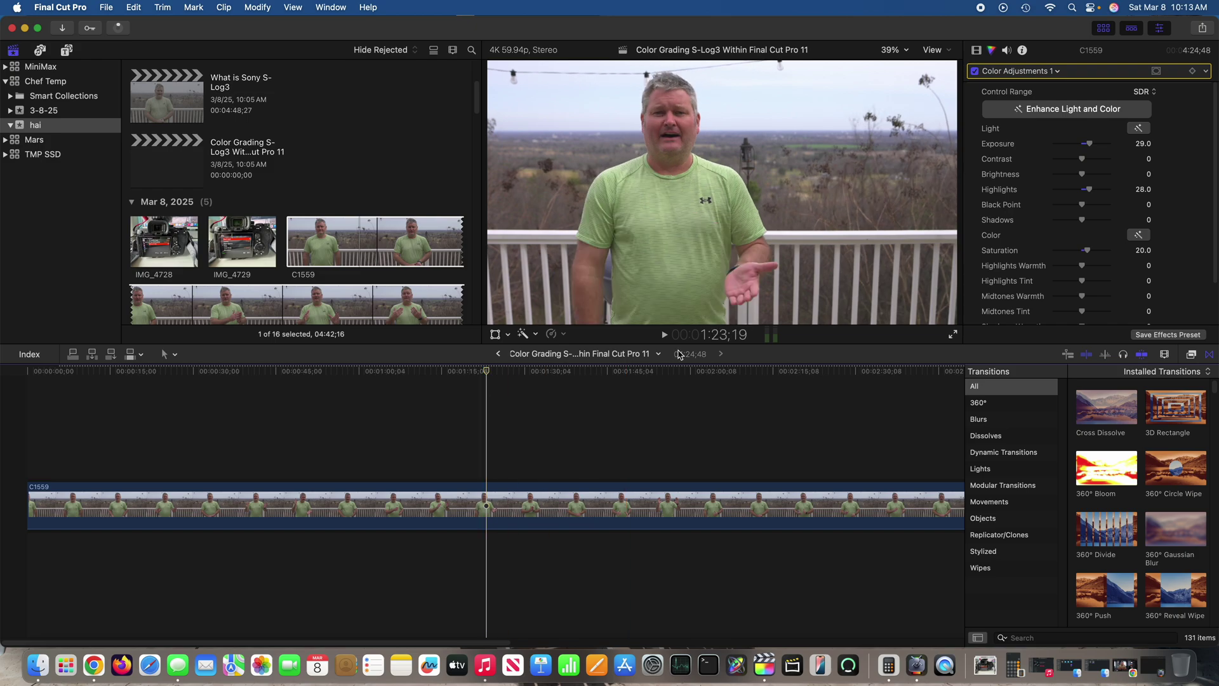
Apply Enhance Light and Color to C1559, then turn it off again
click(1077, 115)
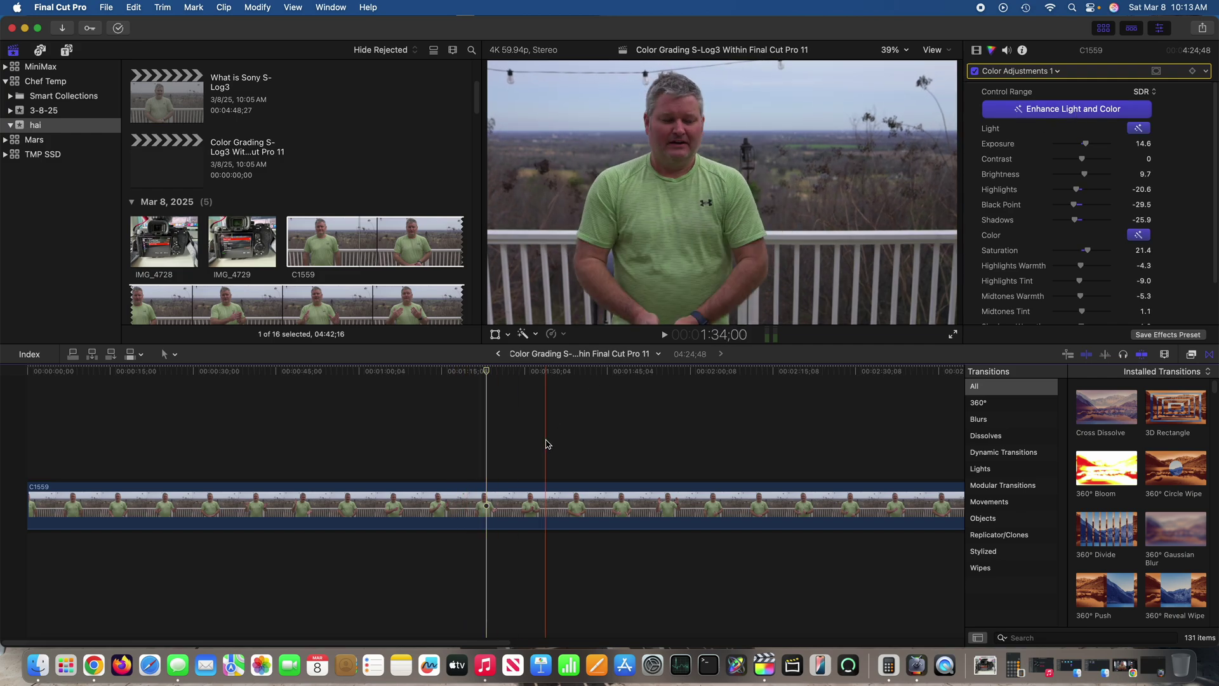
click(1083, 111)
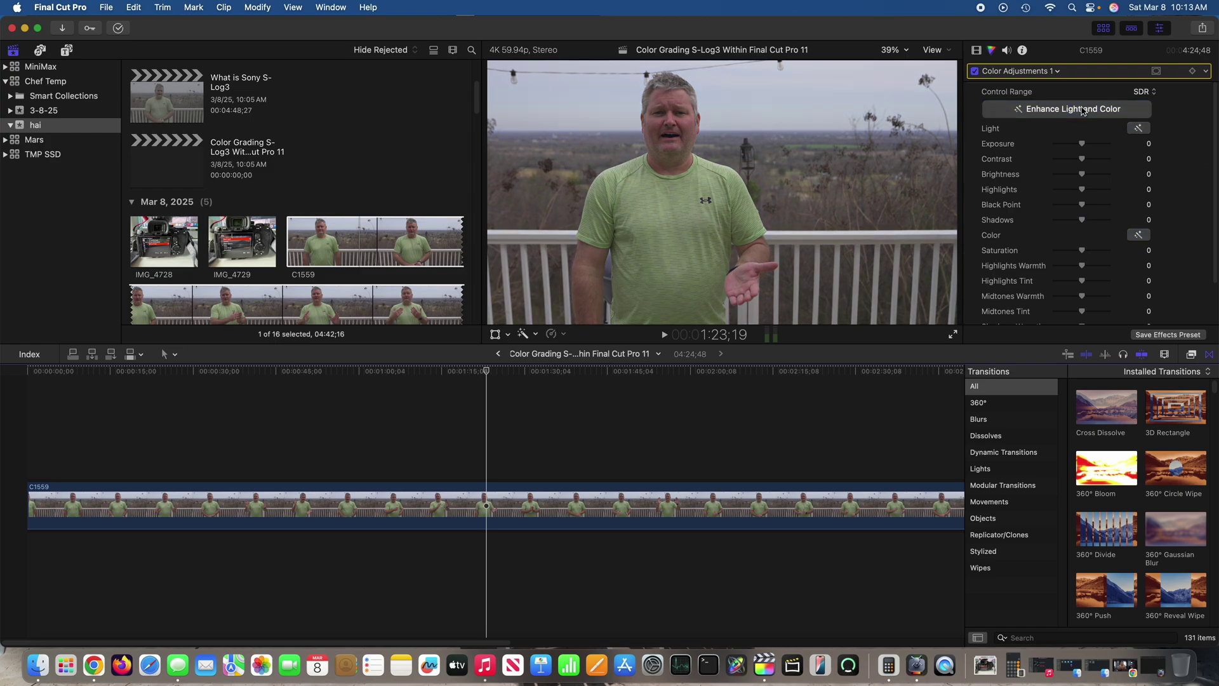
click(1083, 111)
scroll(1102, 255, down, 2)
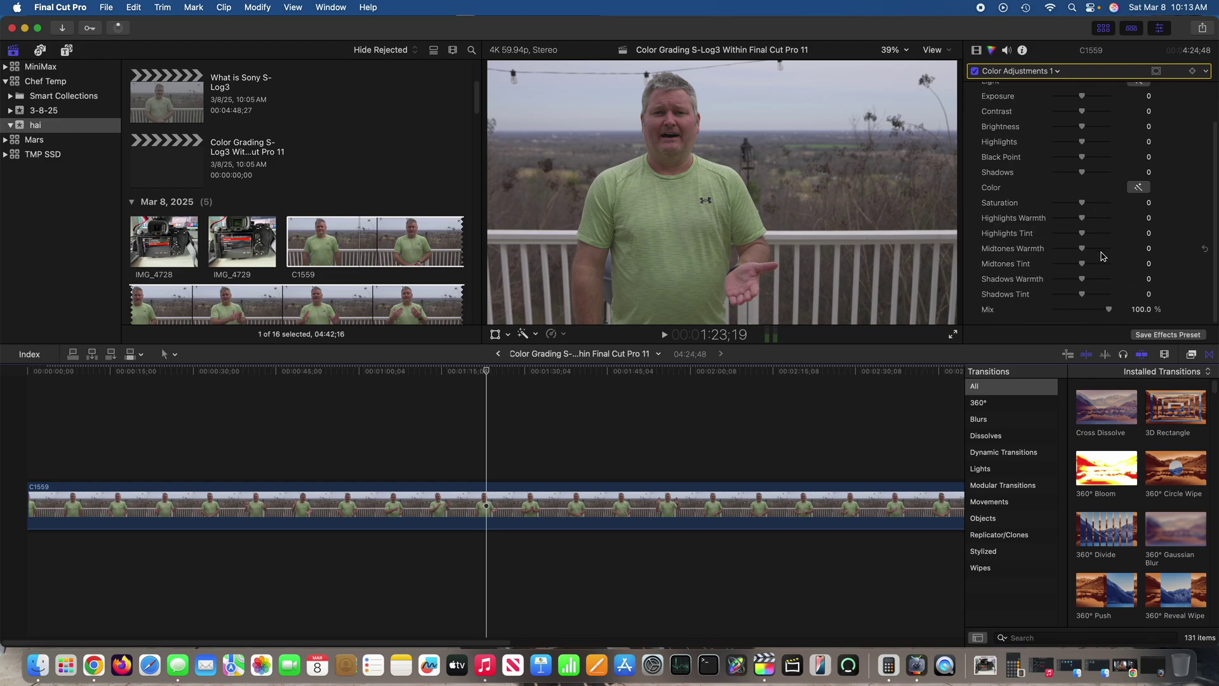
scroll(1102, 256, up, 2)
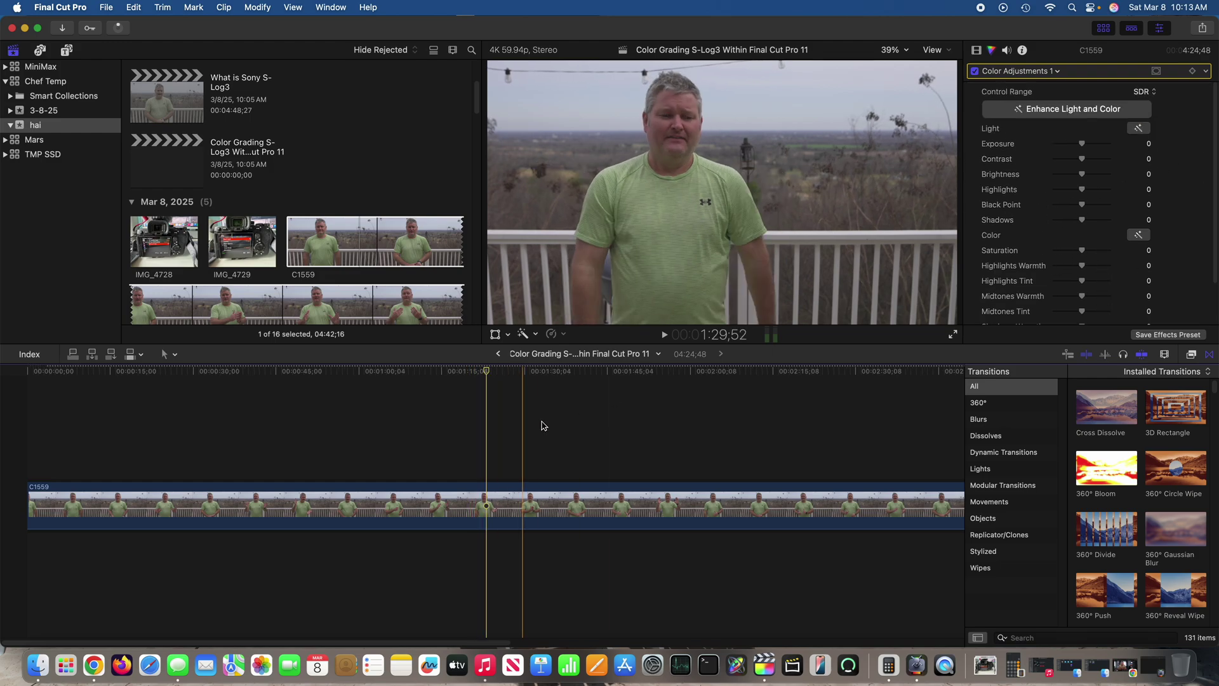
Reapply the enhancement at 1:53;06, check it at 2:05;21, then switch it off to reset values to 0
click(651, 423)
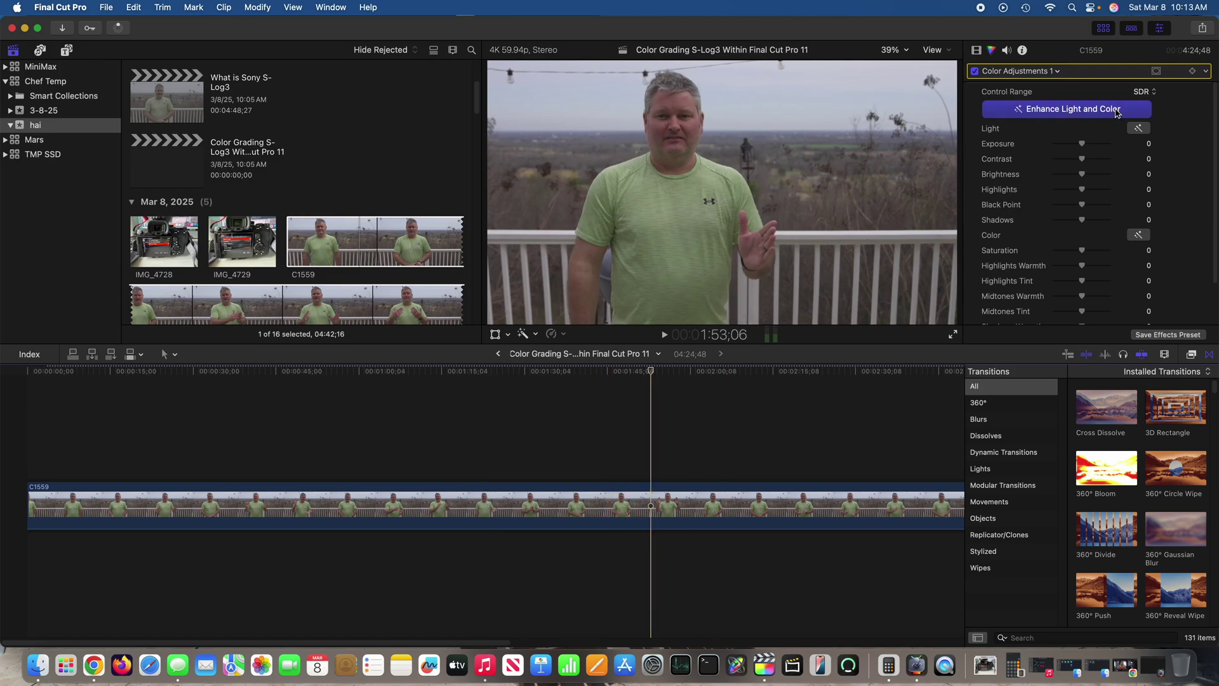
click(1118, 113)
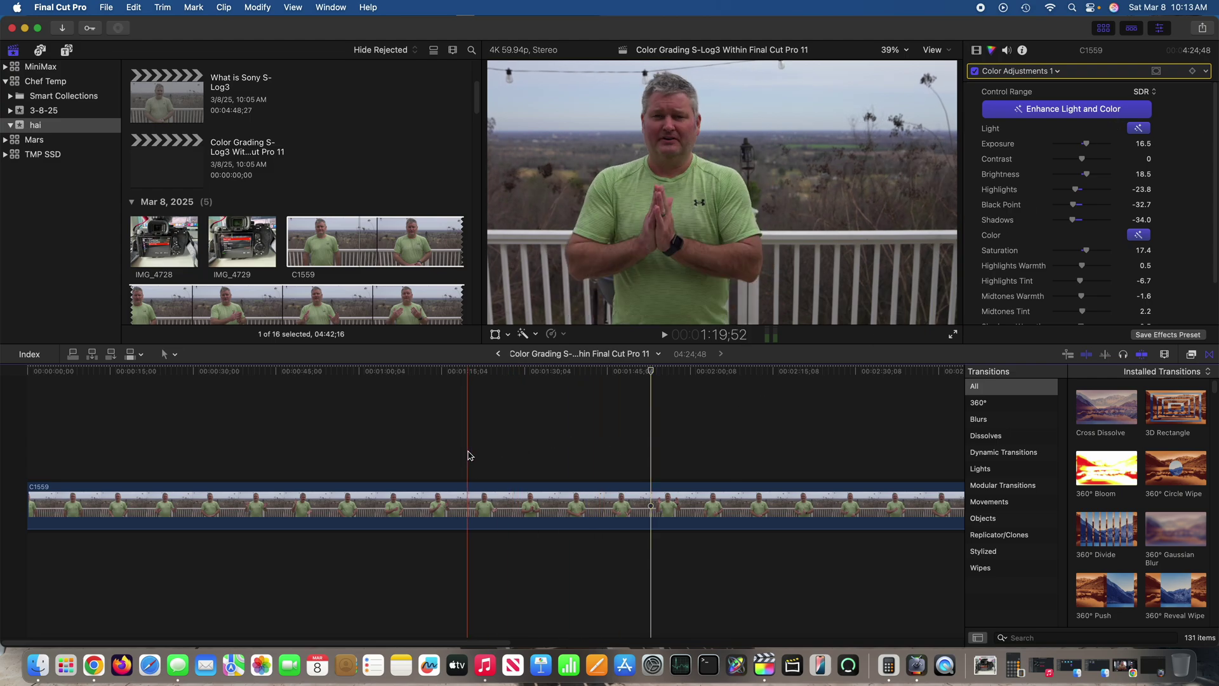
click(718, 436)
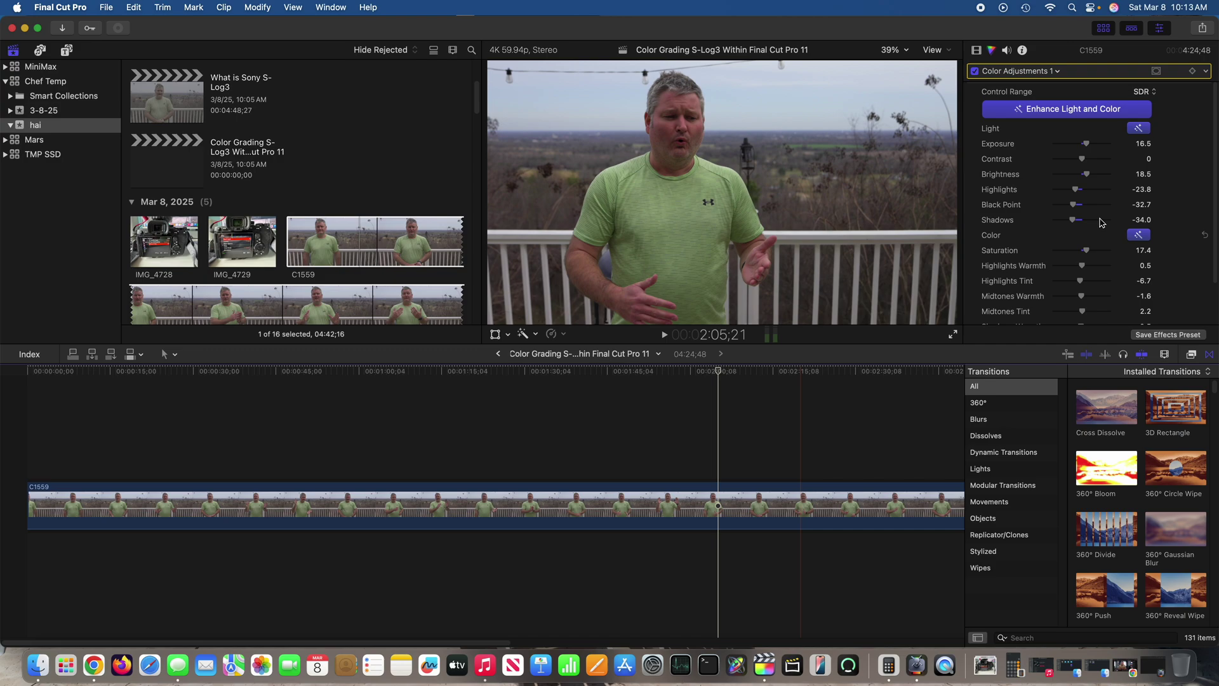
scroll(1089, 280, down, 2)
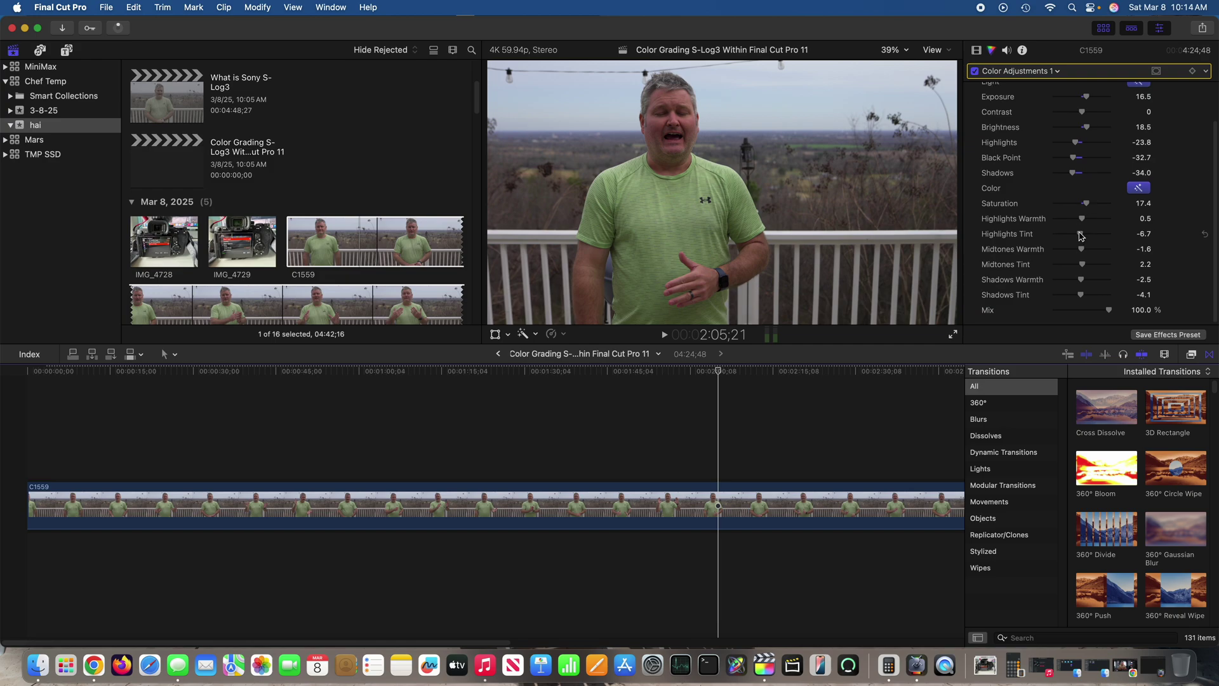
scroll(1082, 237, up, 2)
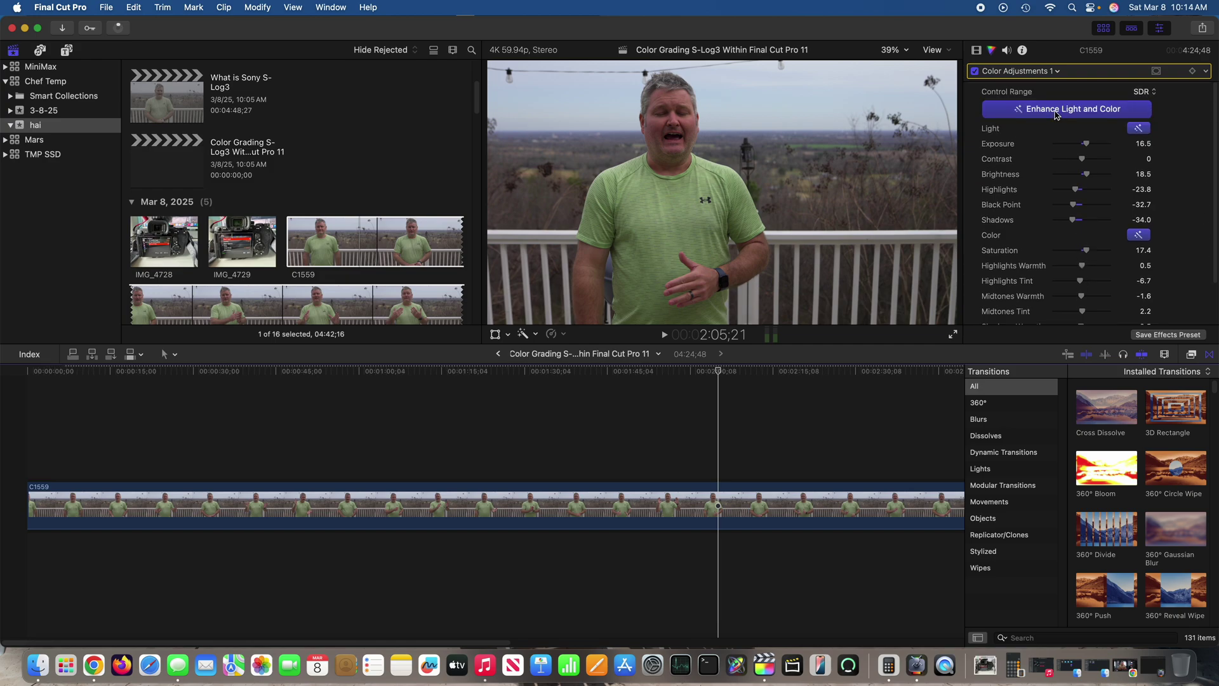
click(1056, 112)
Select C1559 at 1:53;13 and set its Saturation to 34 and Exposure to 26
click(686, 464)
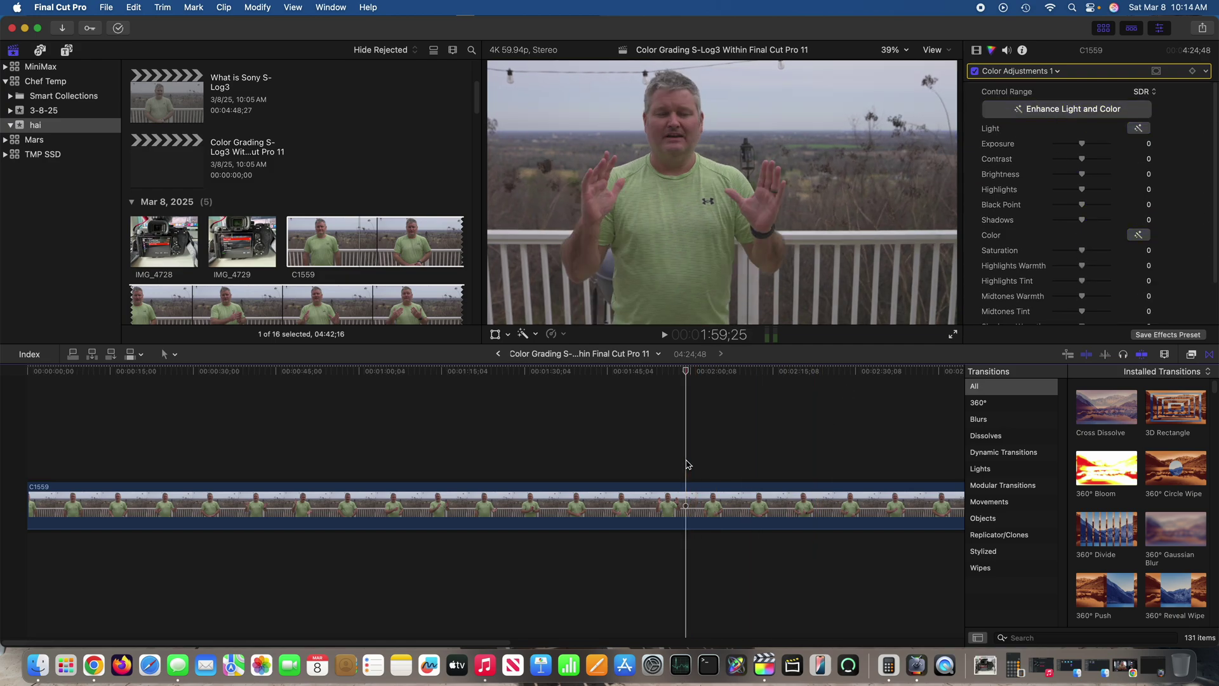
click(652, 463)
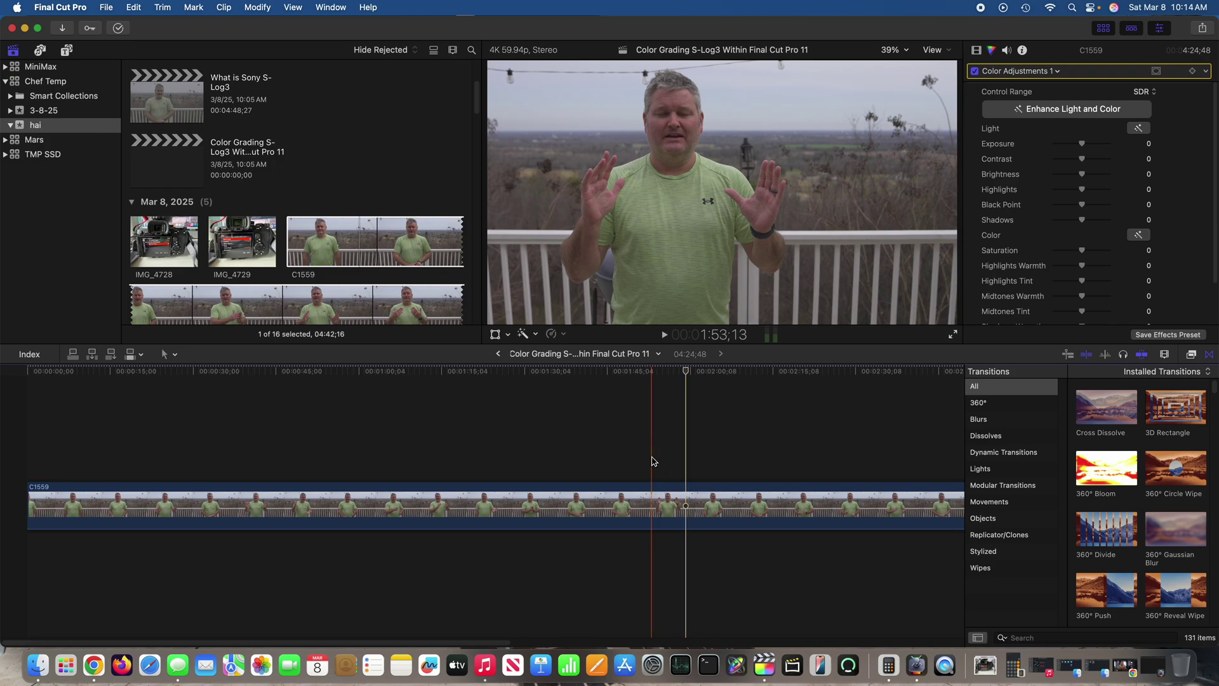
click(652, 497)
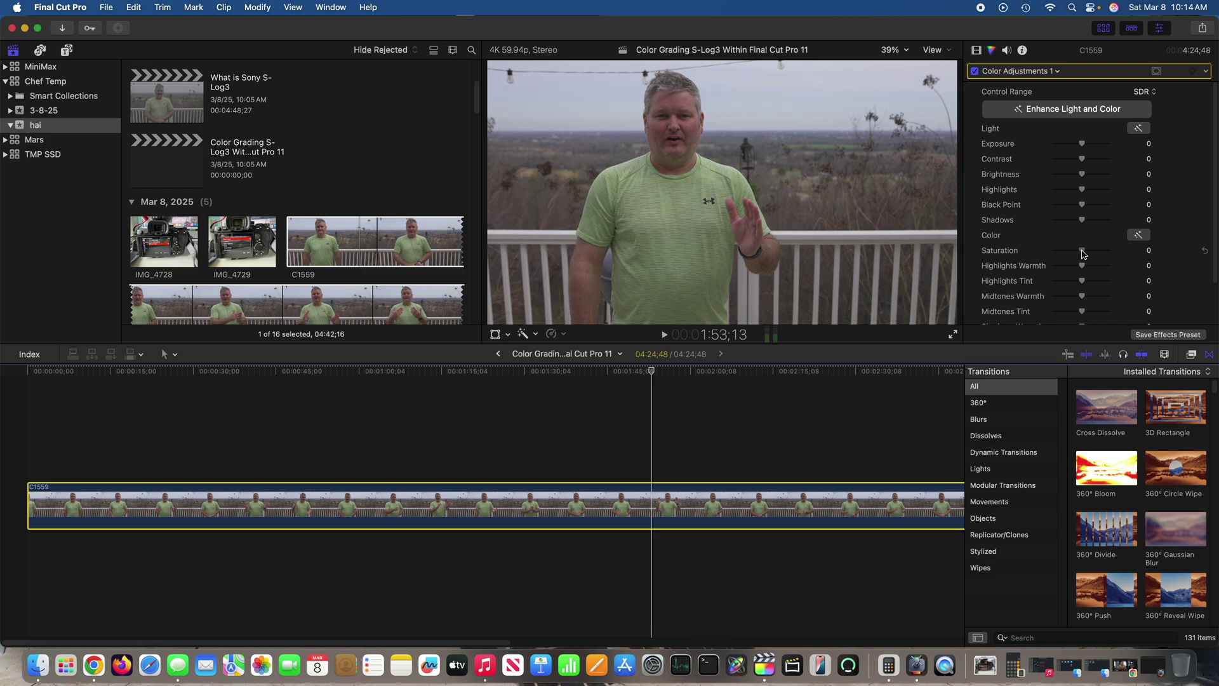
drag(1083, 253, 1091, 253)
click(603, 519)
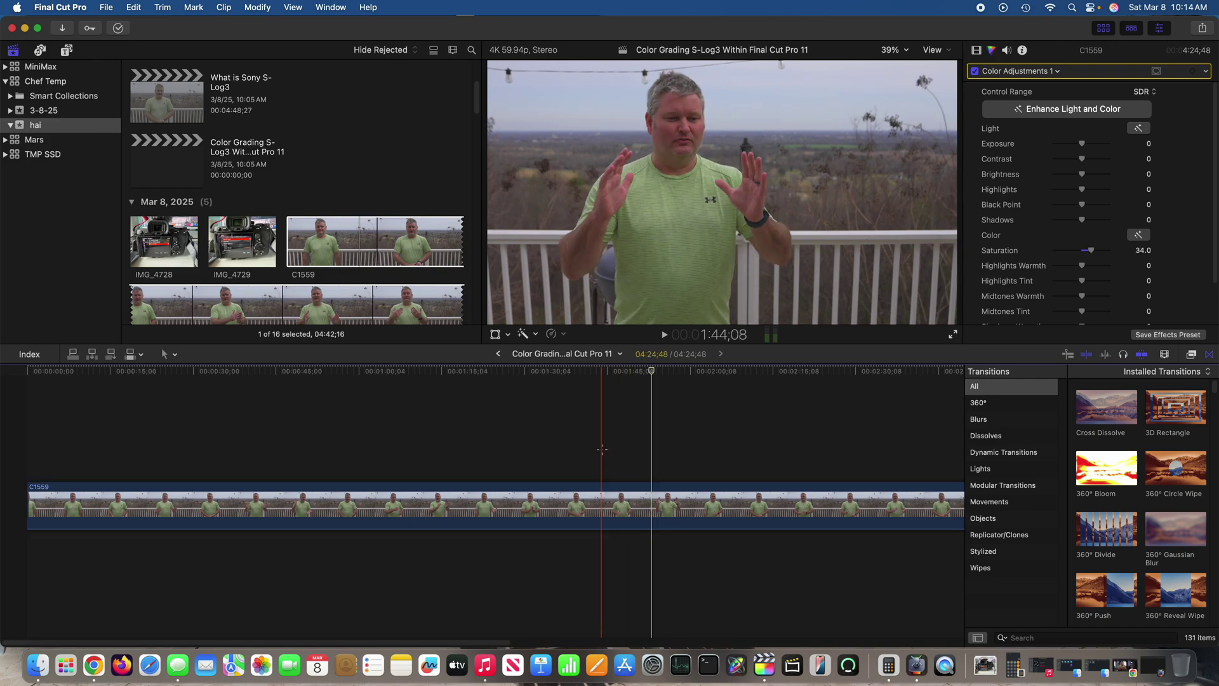
click(604, 521)
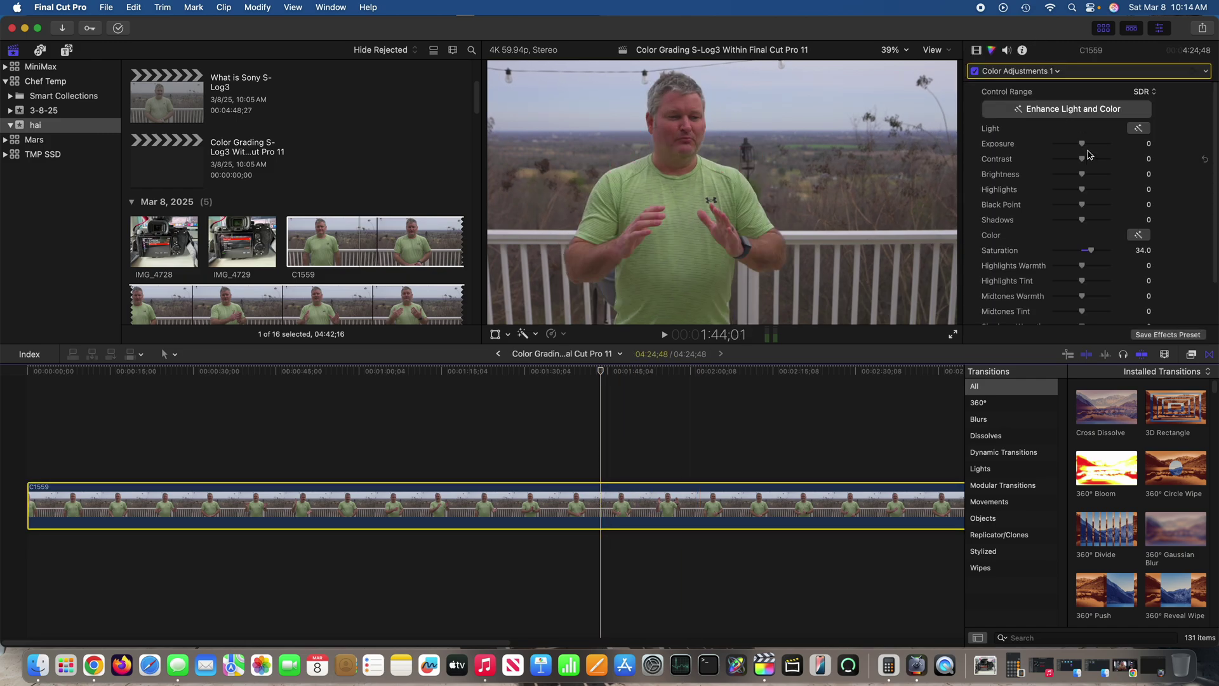
drag(1082, 144, 1091, 148)
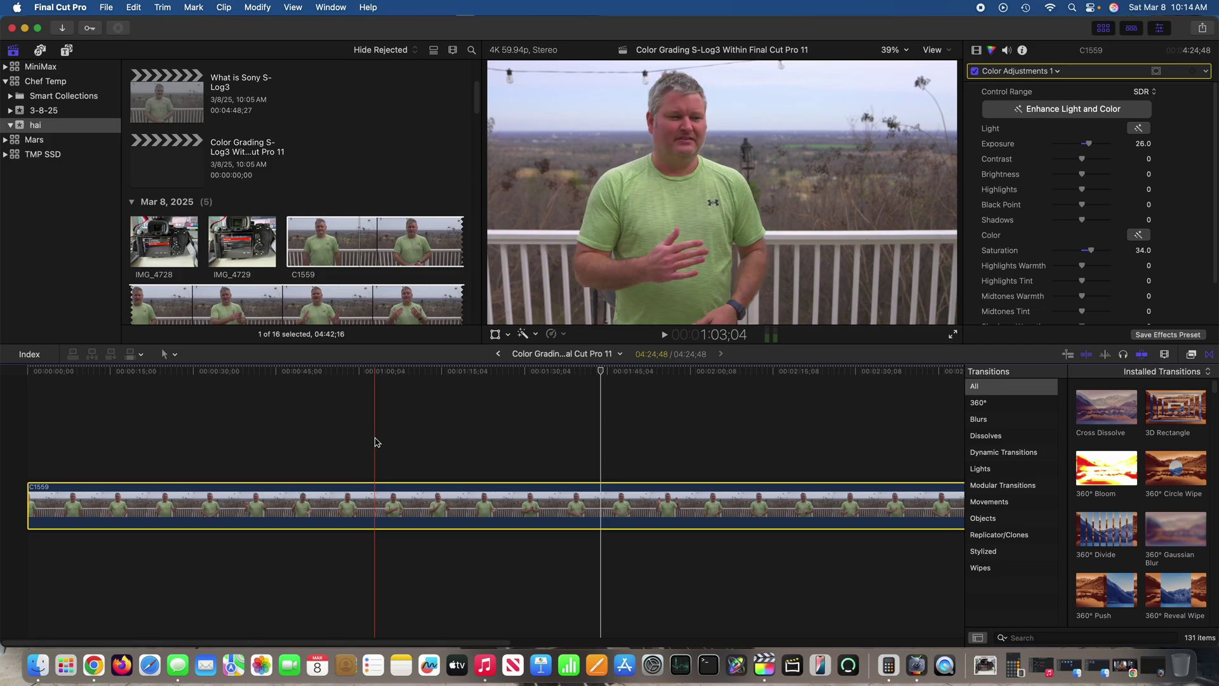
click(375, 442)
click(664, 335)
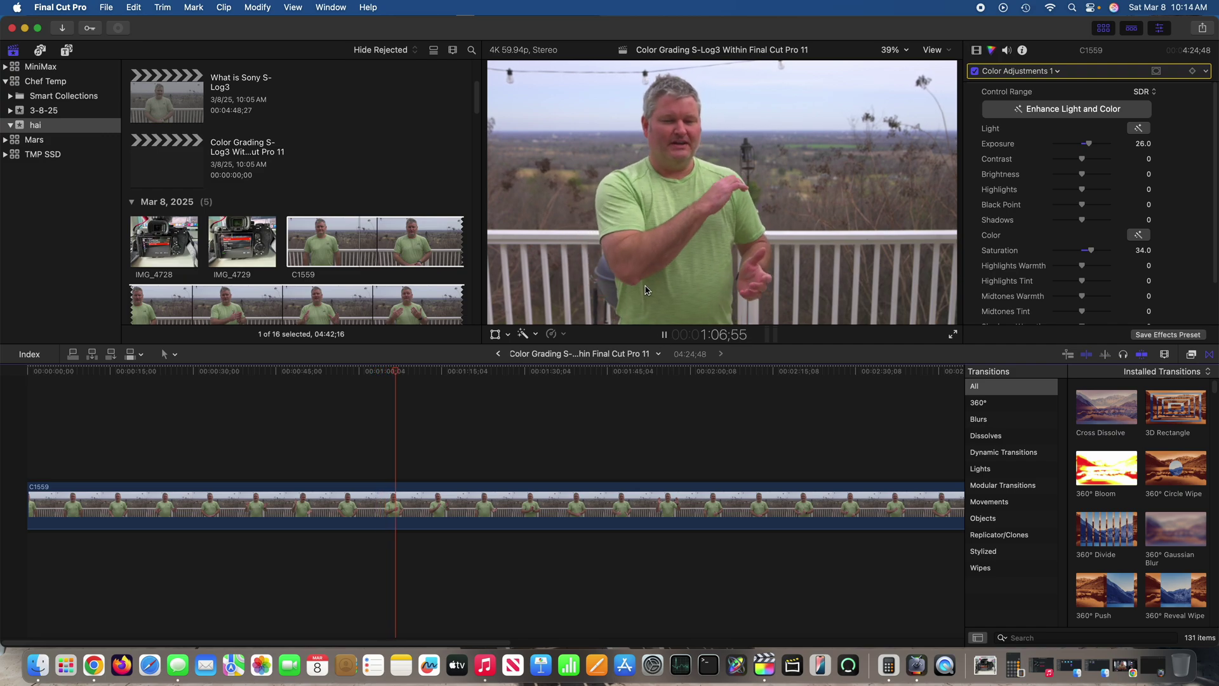
click(665, 334)
drag(408, 425, 511, 413)
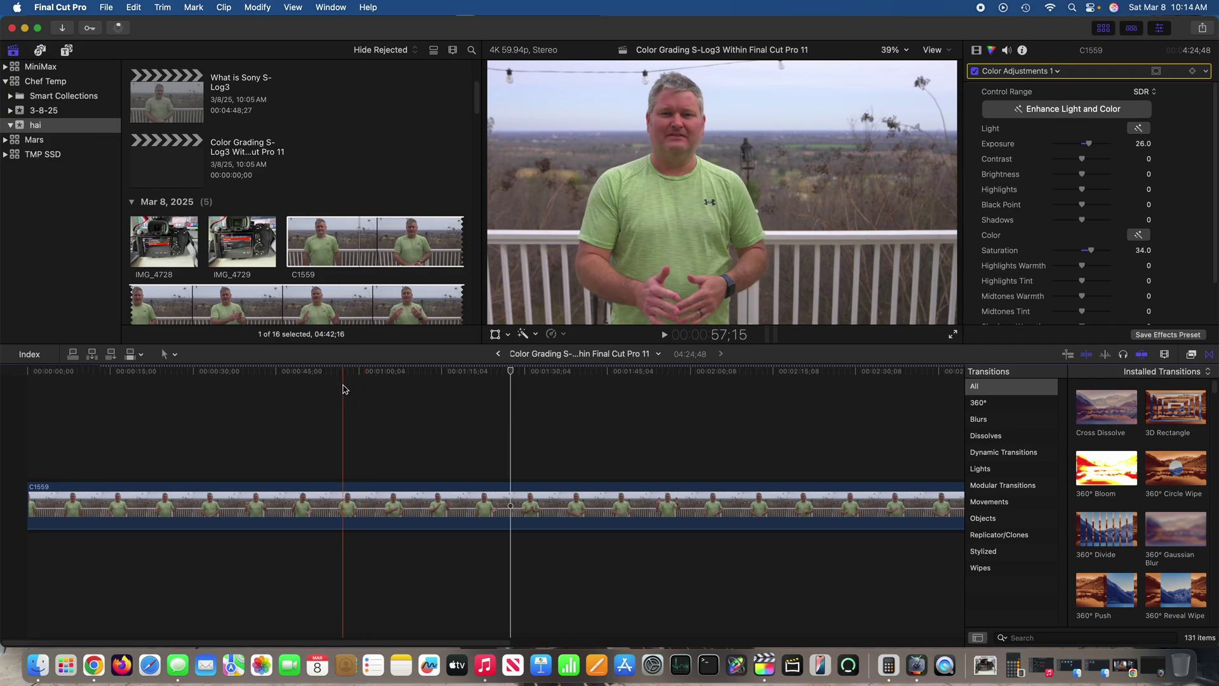
click(253, 403)
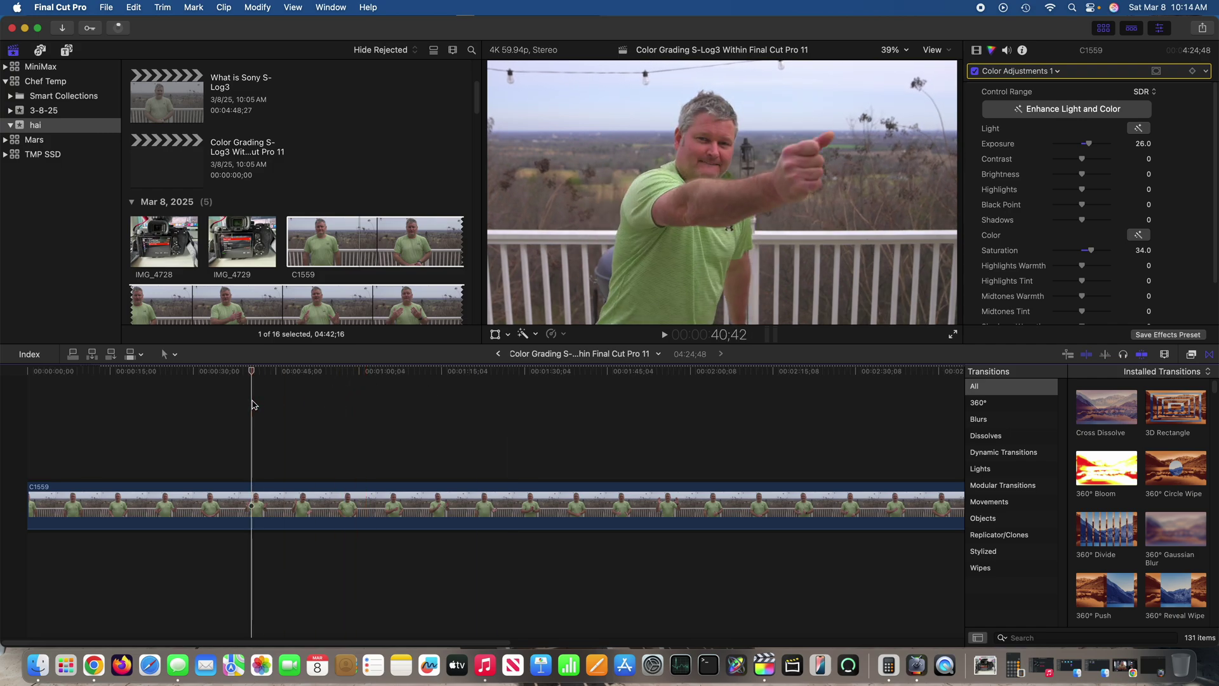
click(380, 406)
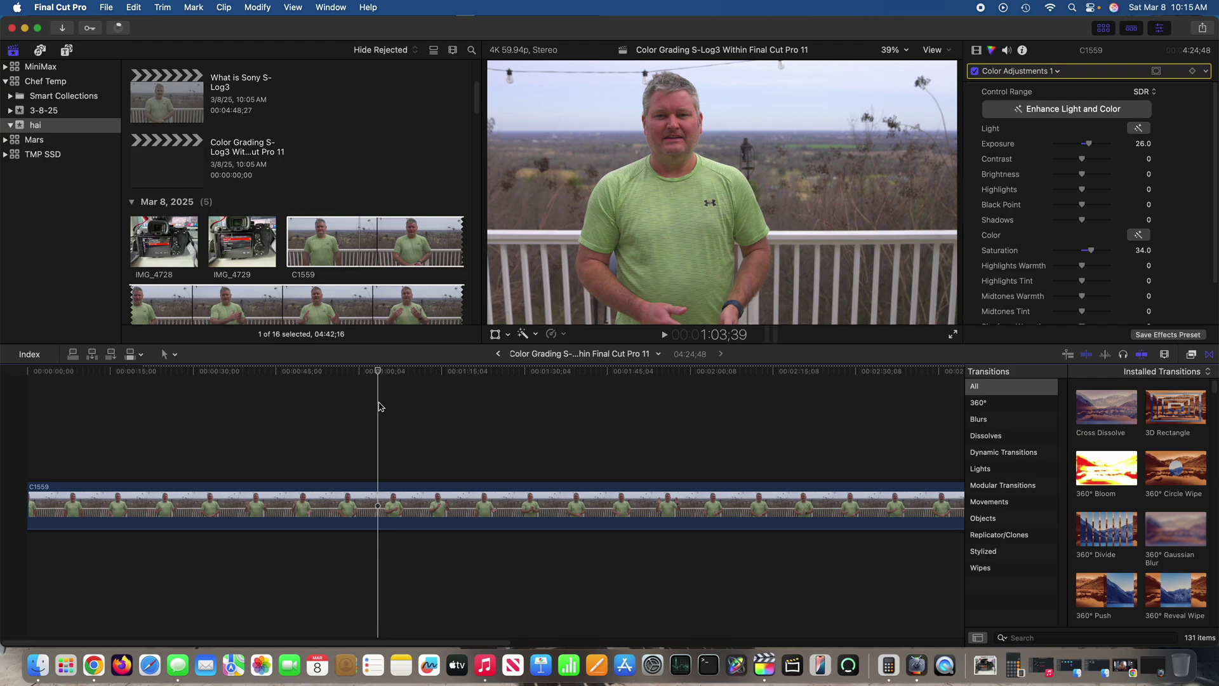
click(325, 407)
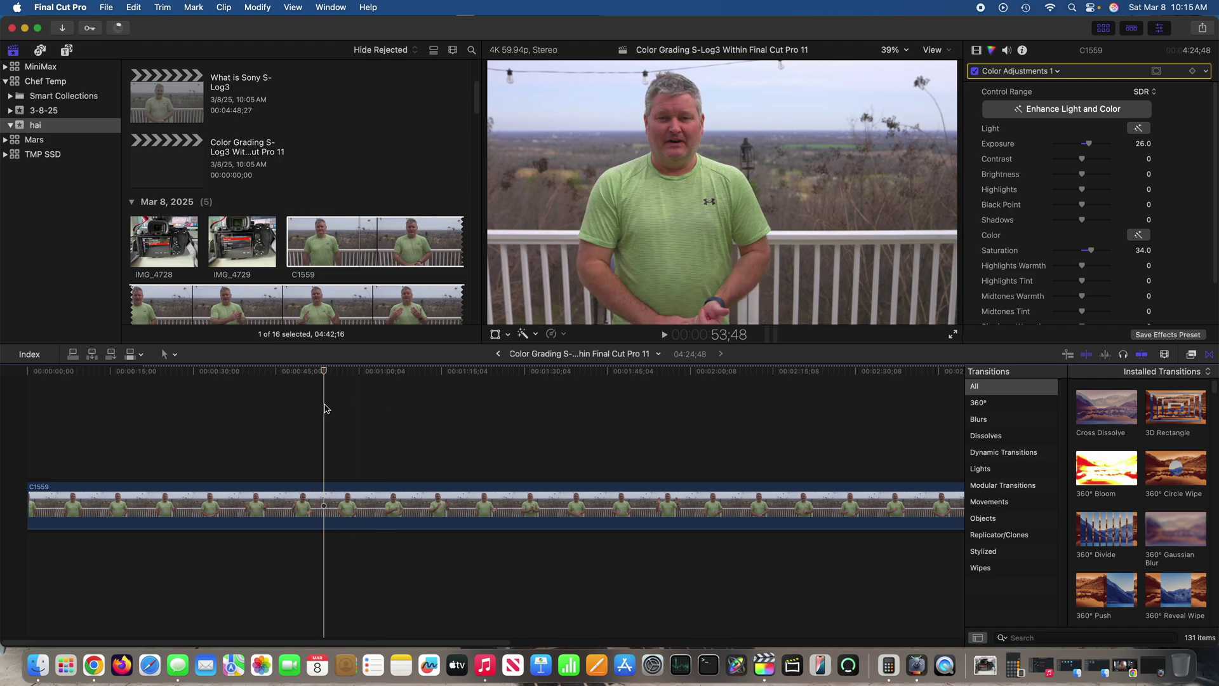
click(573, 407)
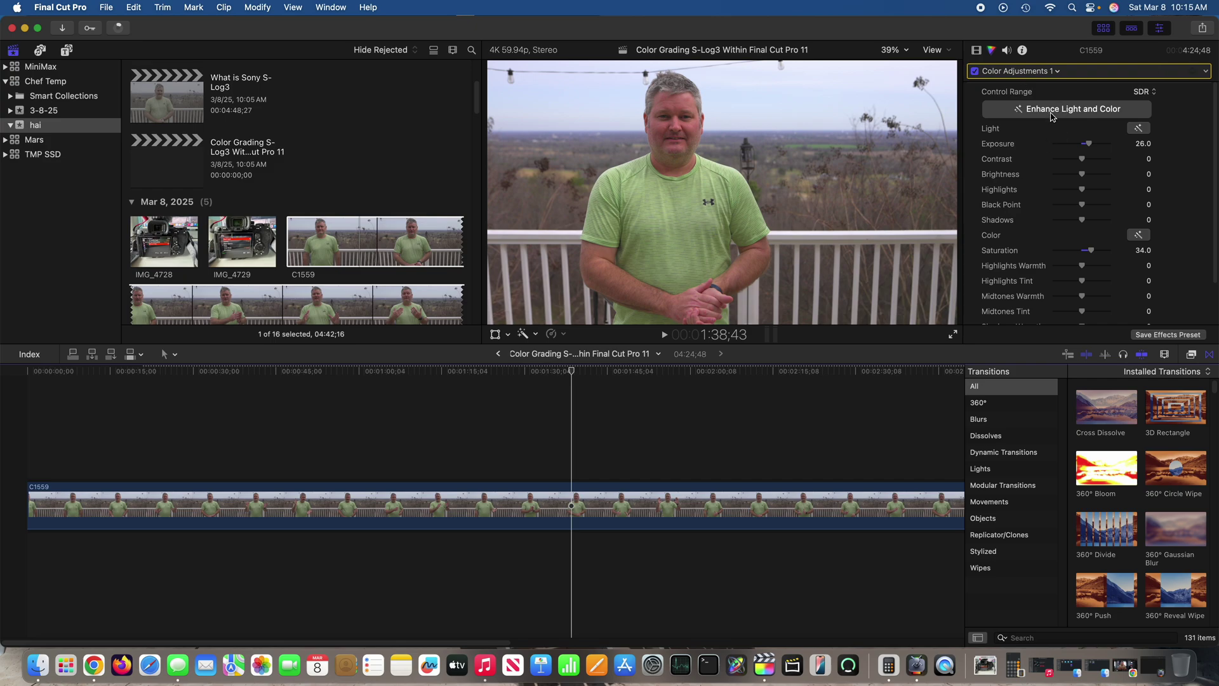
click(362, 465)
click(416, 409)
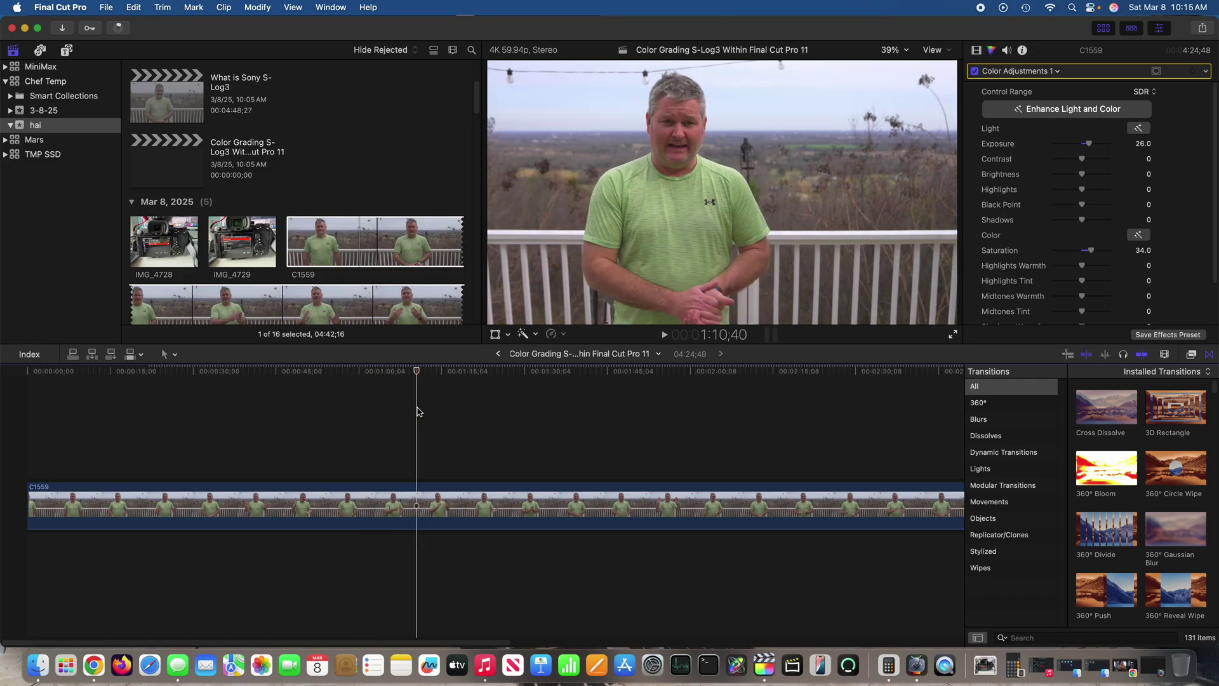
click(728, 418)
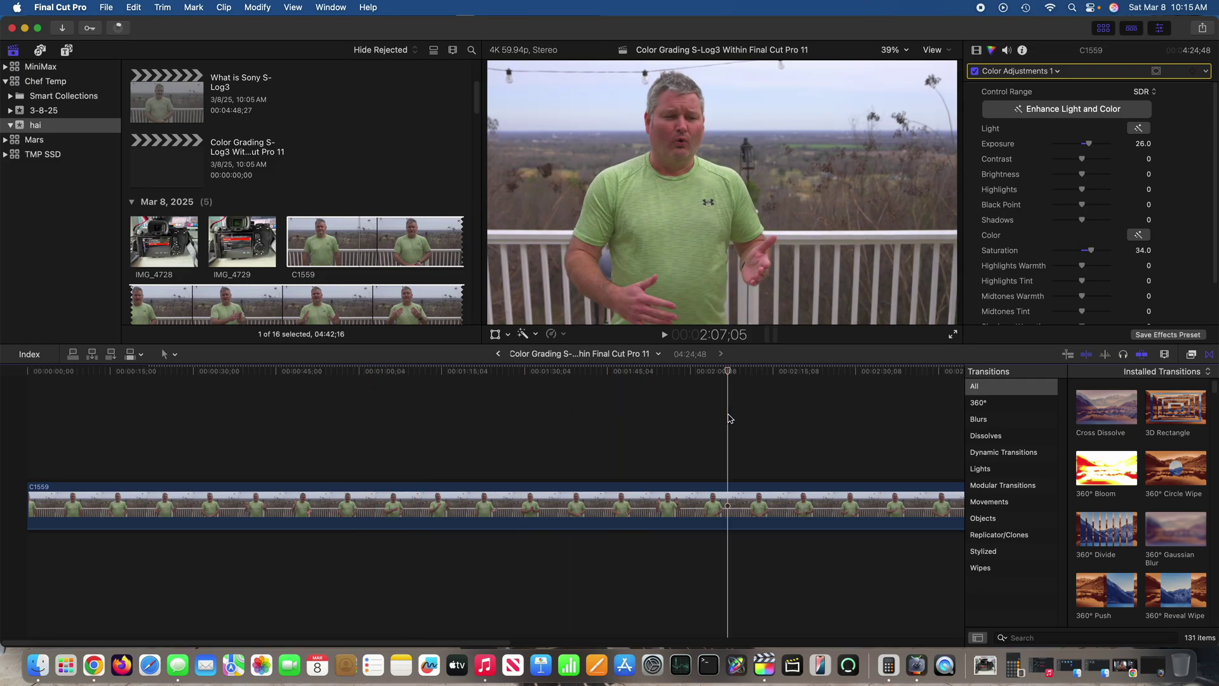
click(535, 407)
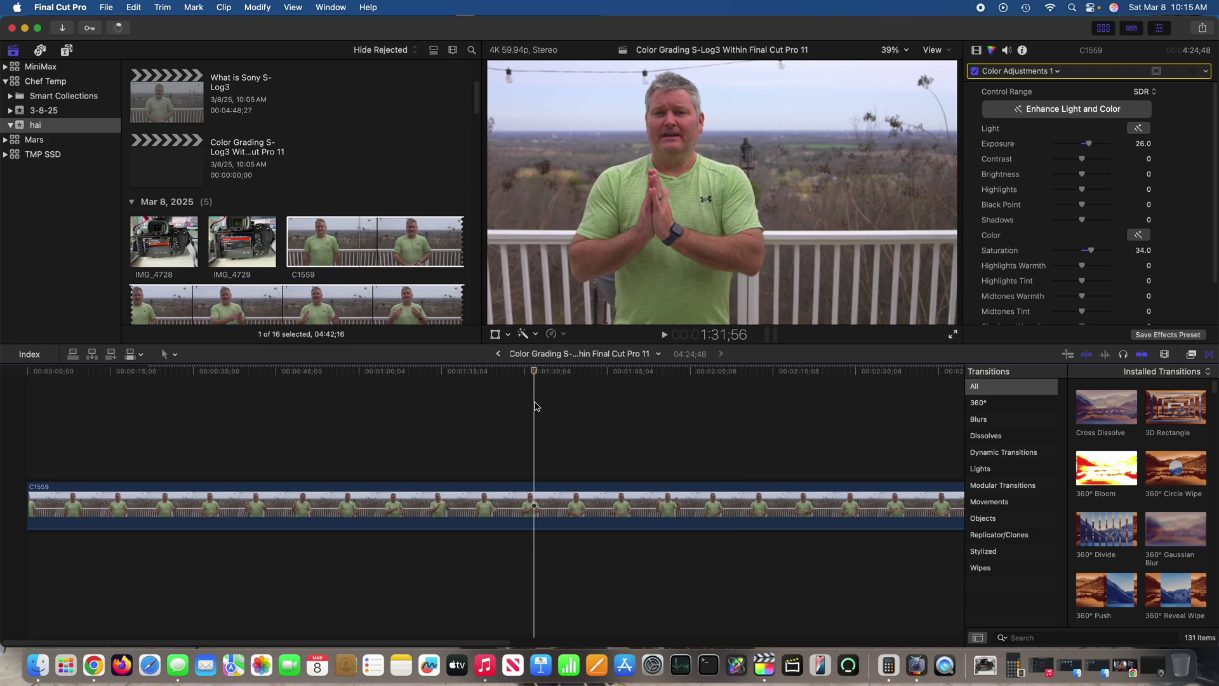
click(155, 403)
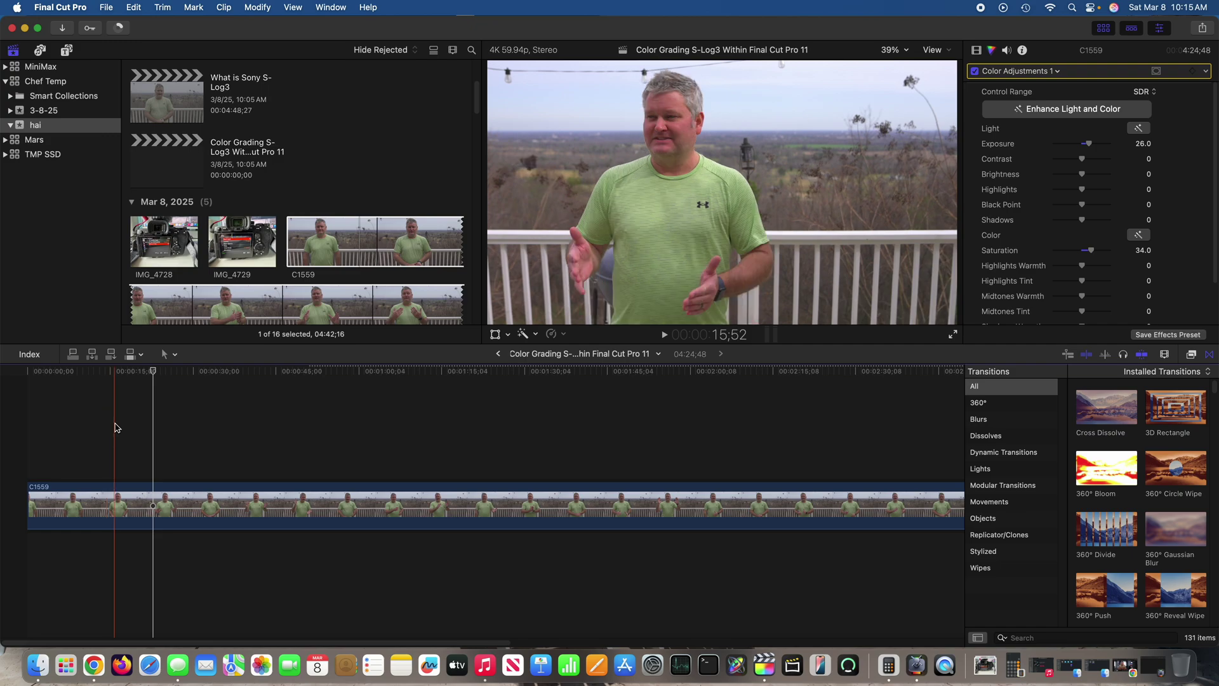
click(205, 409)
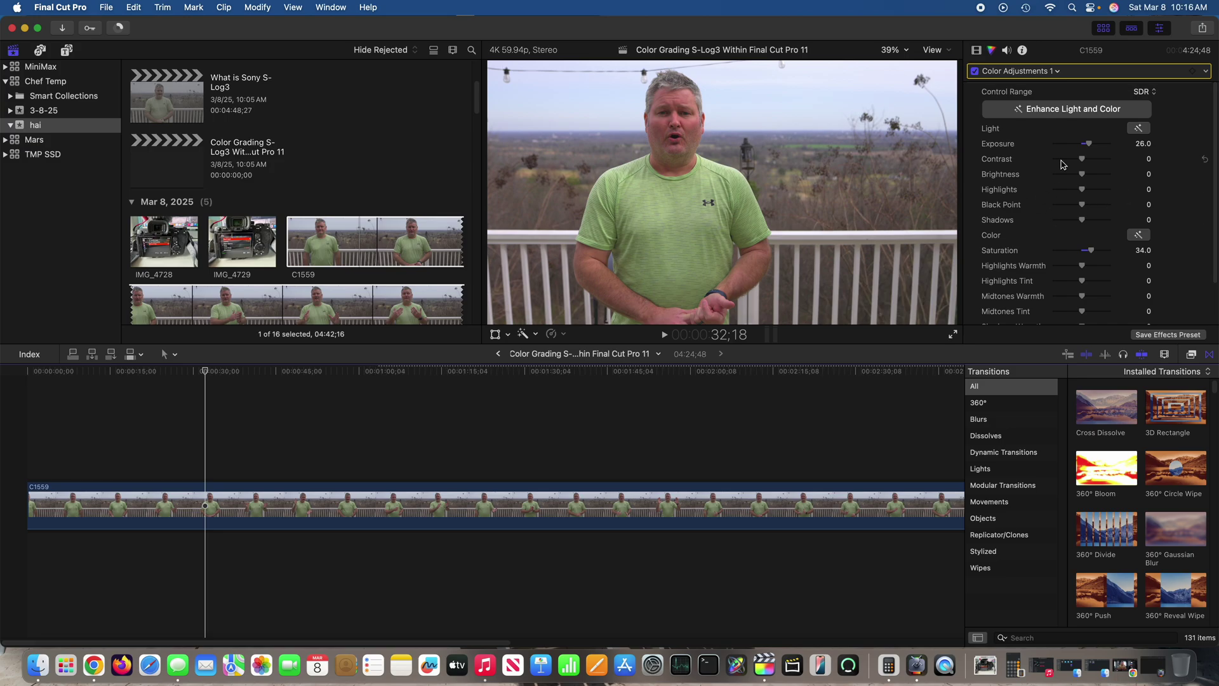
Check that C1559's Camera LUT is still Sony S-Log3/S-Gamut3.Cine, leaving it unchanged
click(1022, 50)
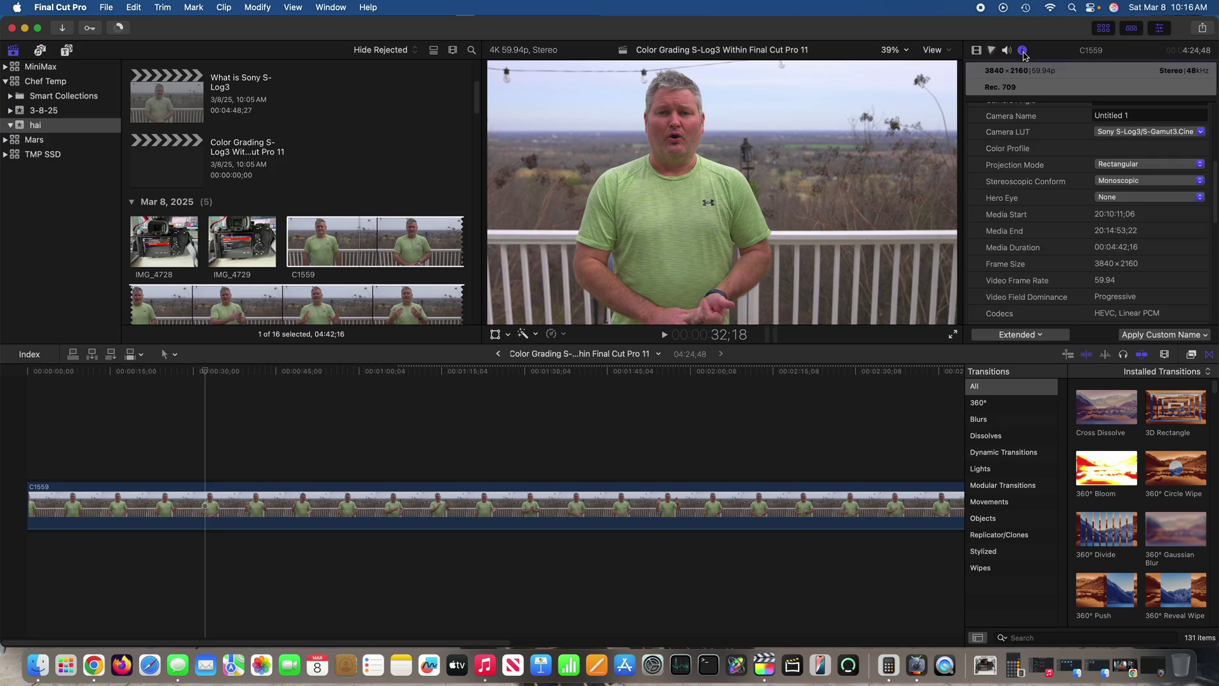
click(1160, 132)
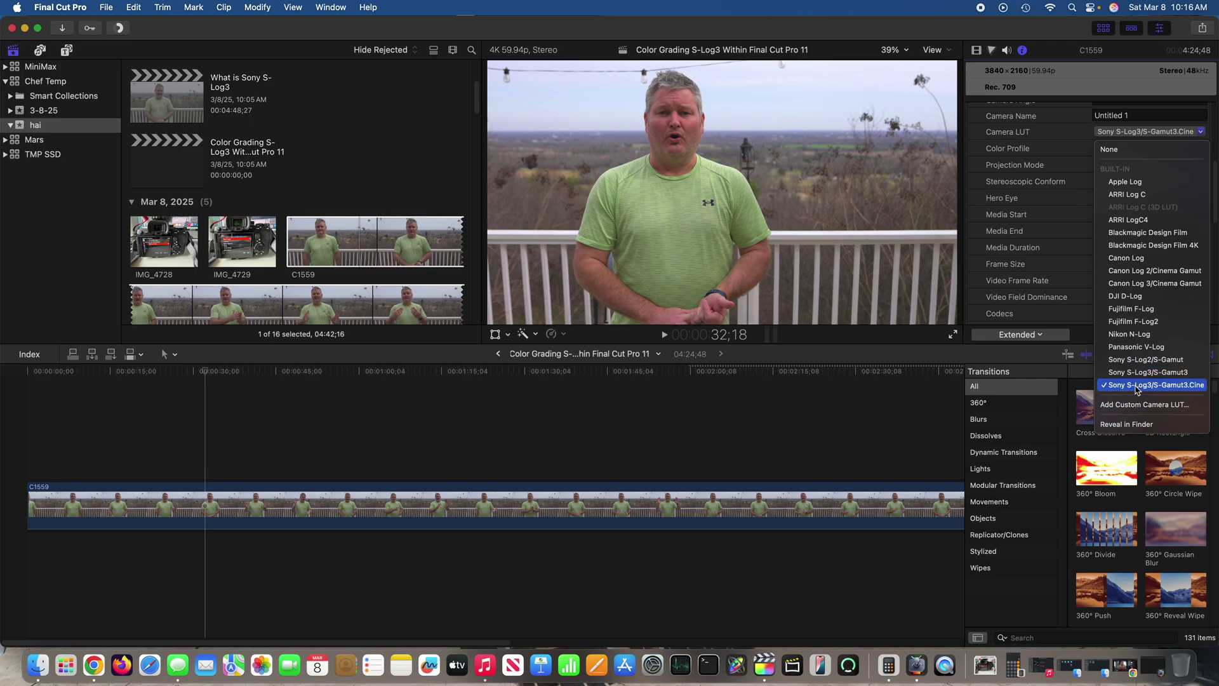
click(202, 427)
click(319, 413)
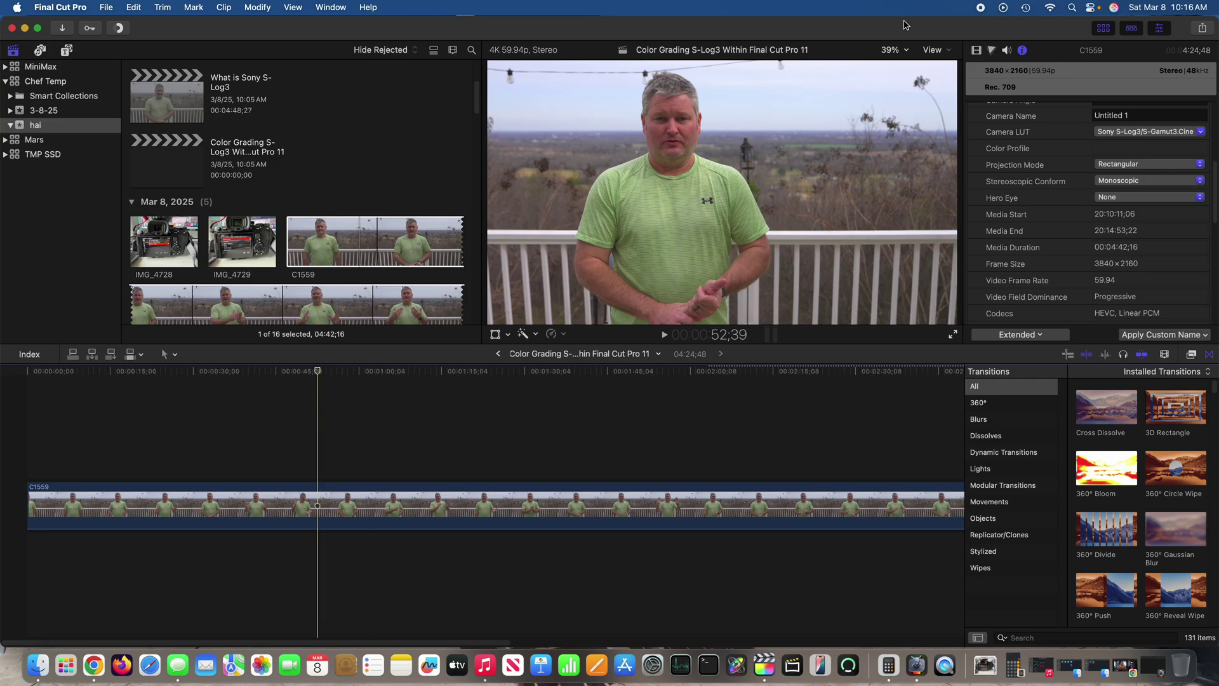
Show the Color Adjustments correction (Exposure 26, Saturation 34) without changes and move the playhead to about 0:38
click(992, 51)
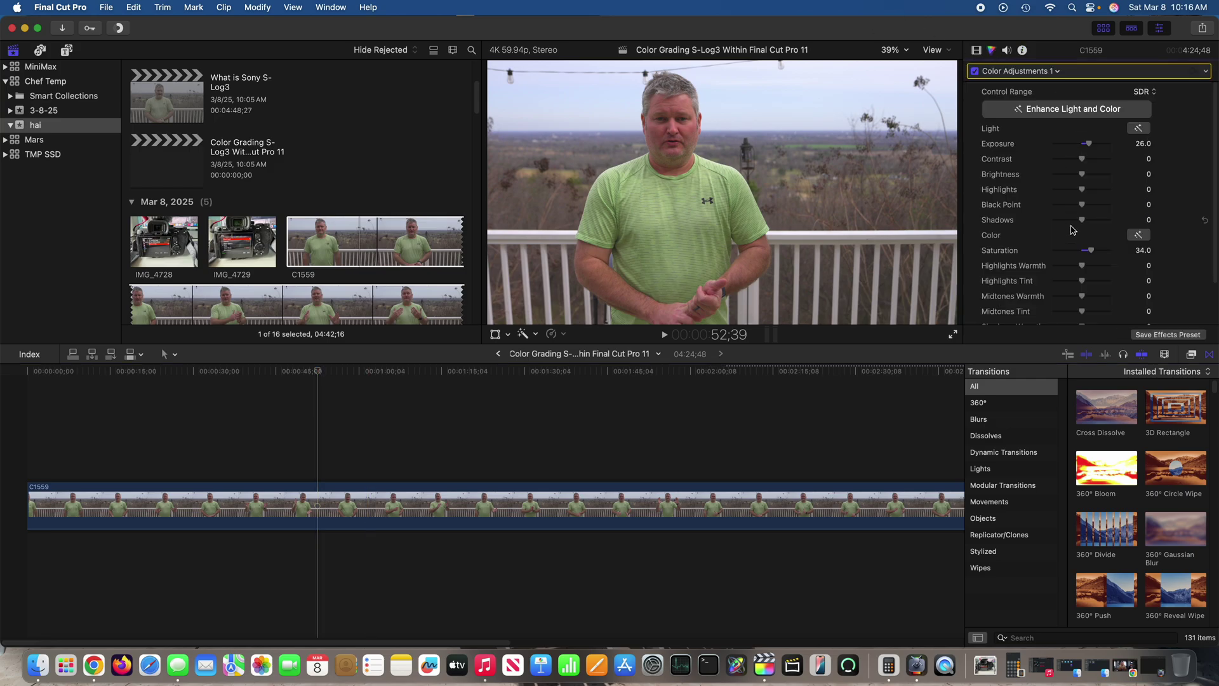
scroll(1076, 229, down, 1)
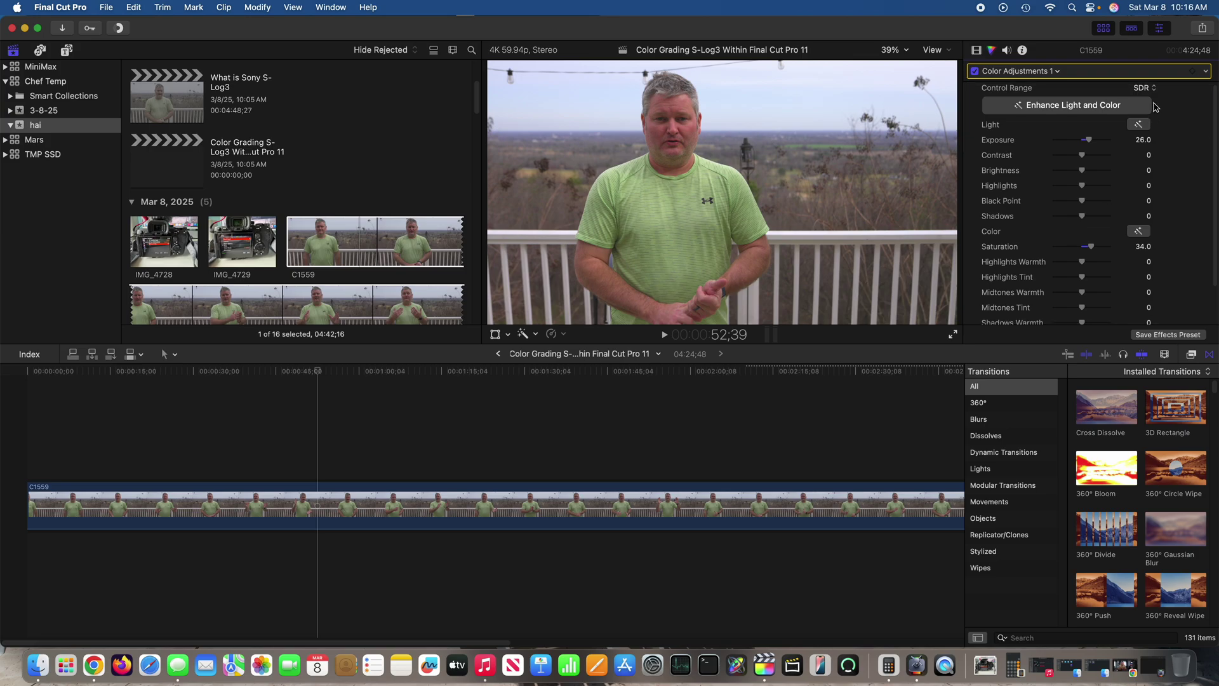
click(1207, 71)
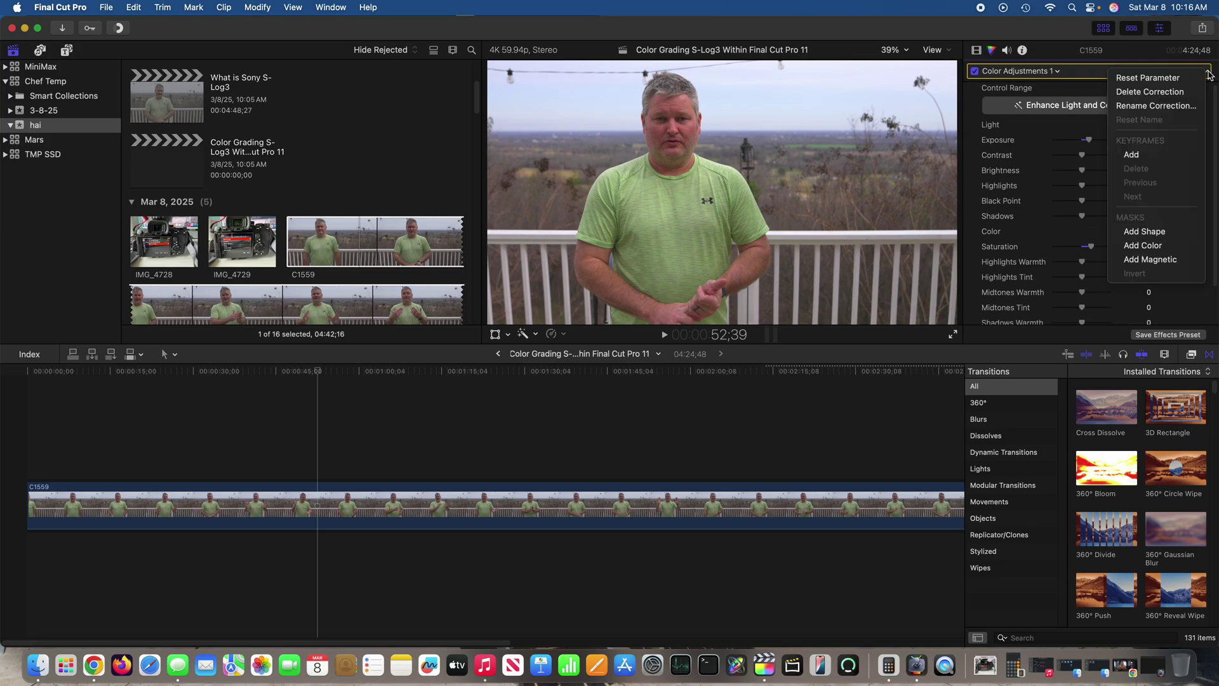
click(1208, 72)
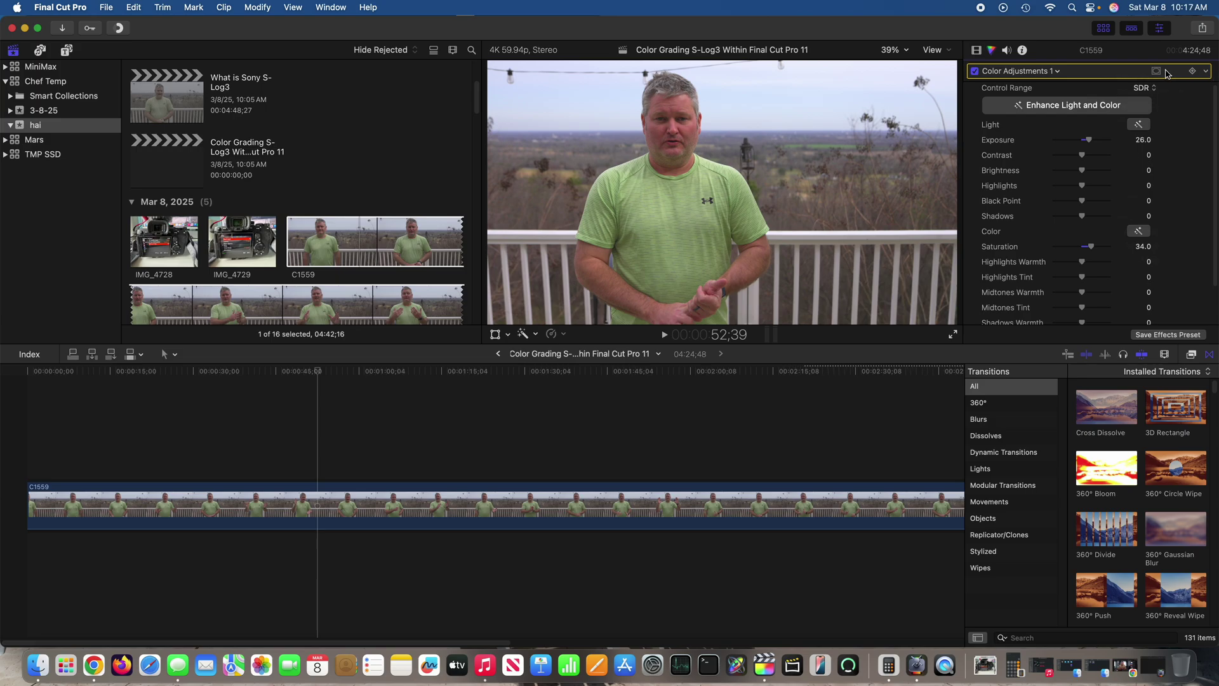
click(1058, 72)
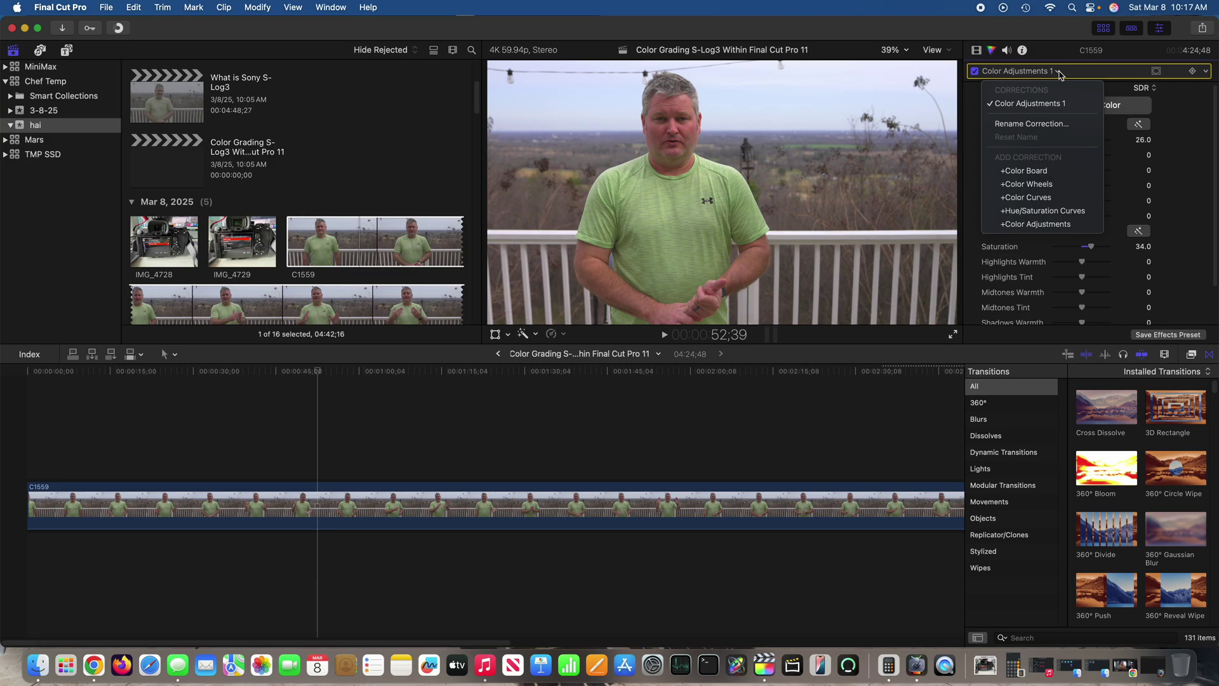
click(1059, 73)
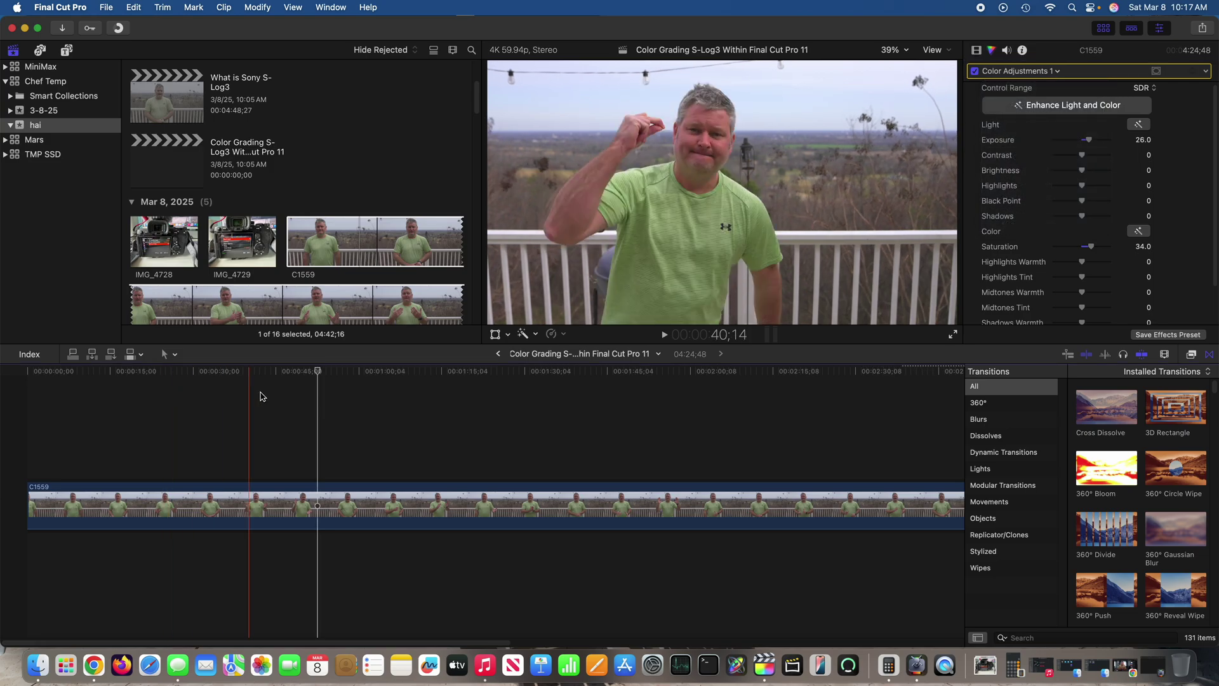
click(222, 410)
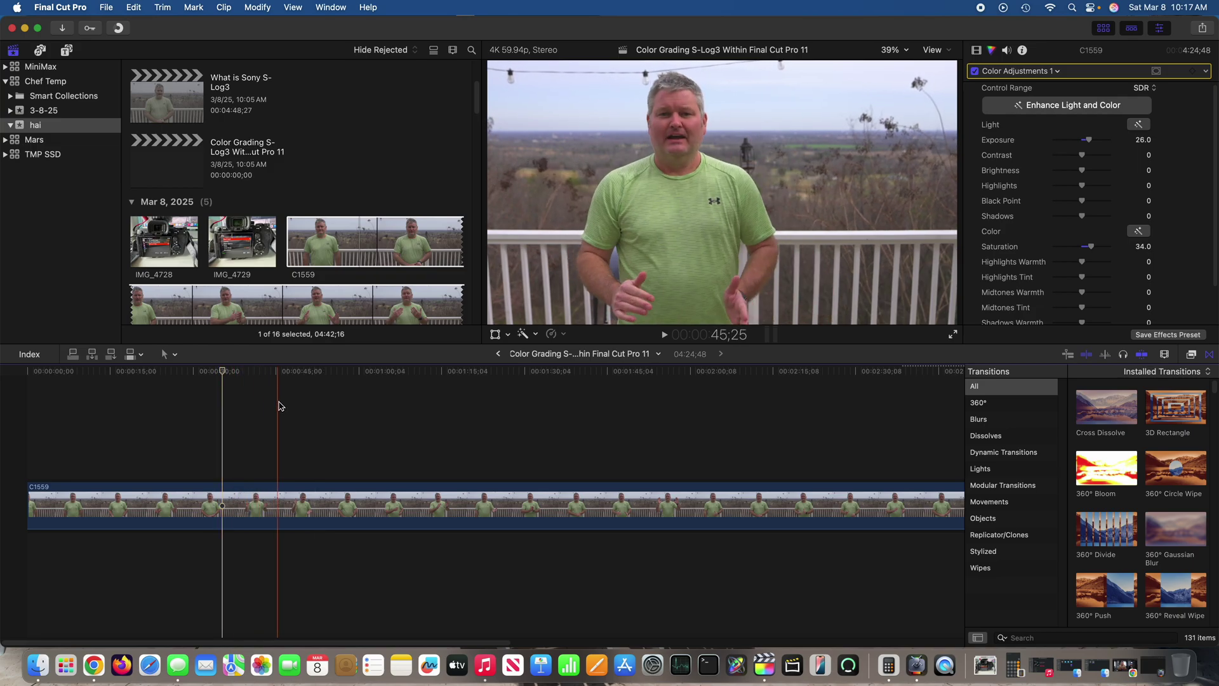
click(242, 416)
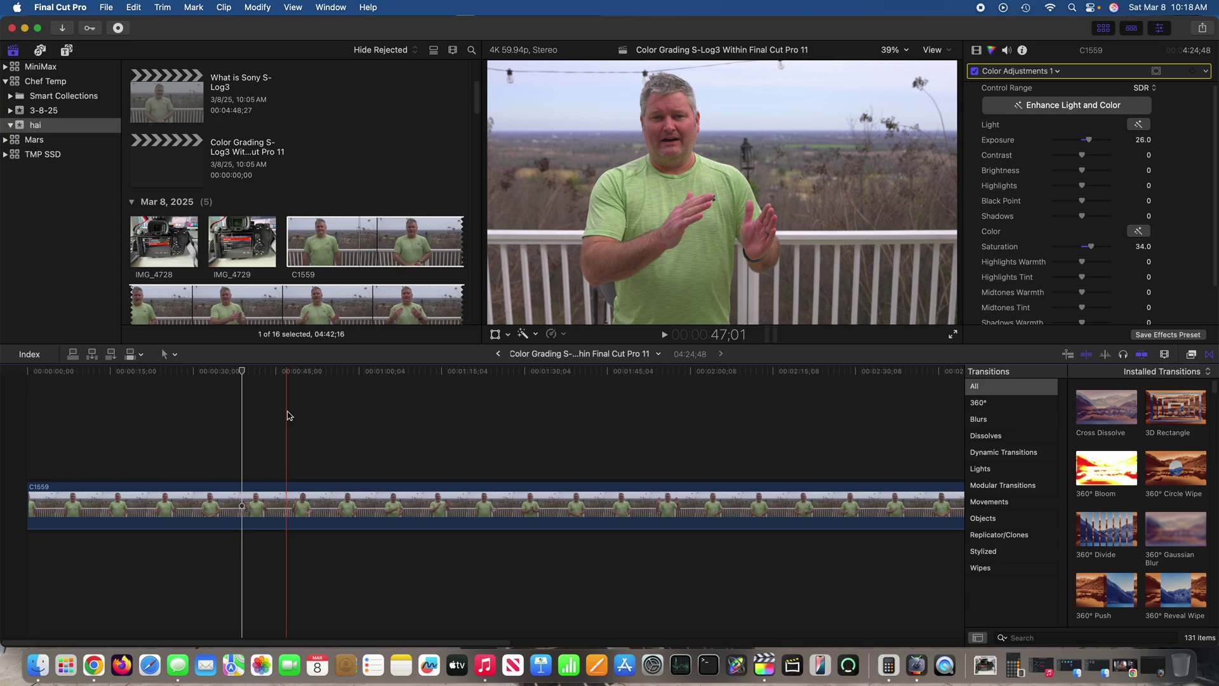
Scrub the playhead between 0:54 and 1:18, then show C1559's info with its S-Log3 camera LUT
click(385, 410)
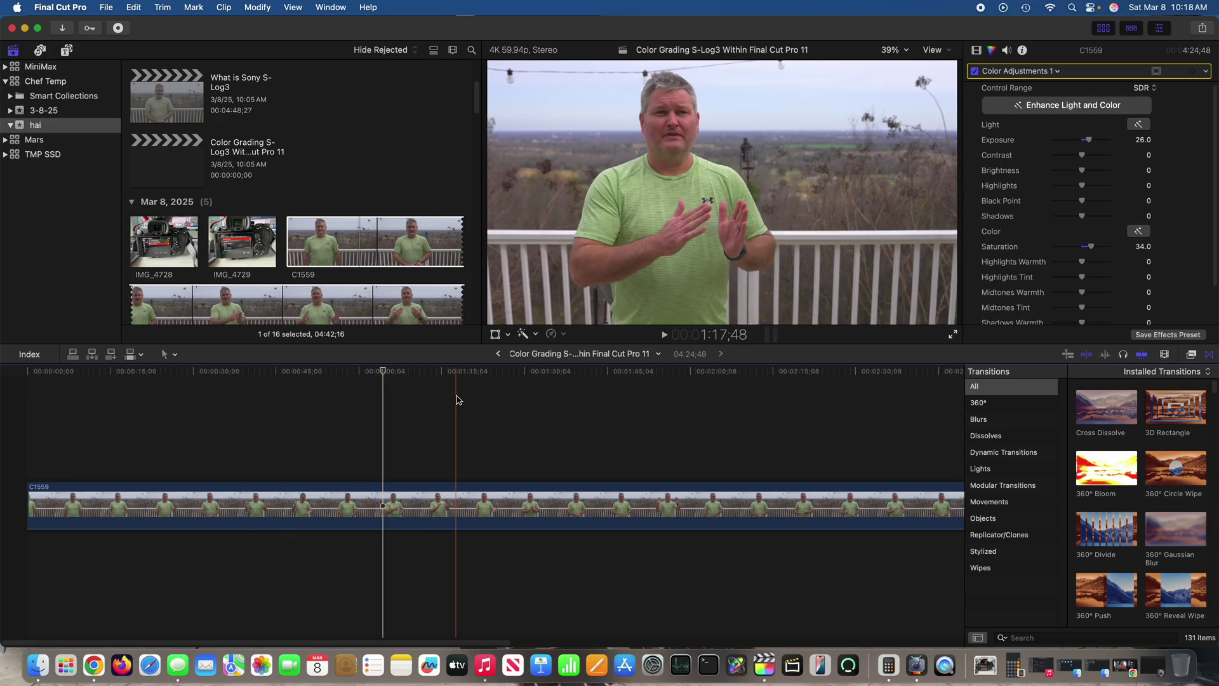
click(460, 400)
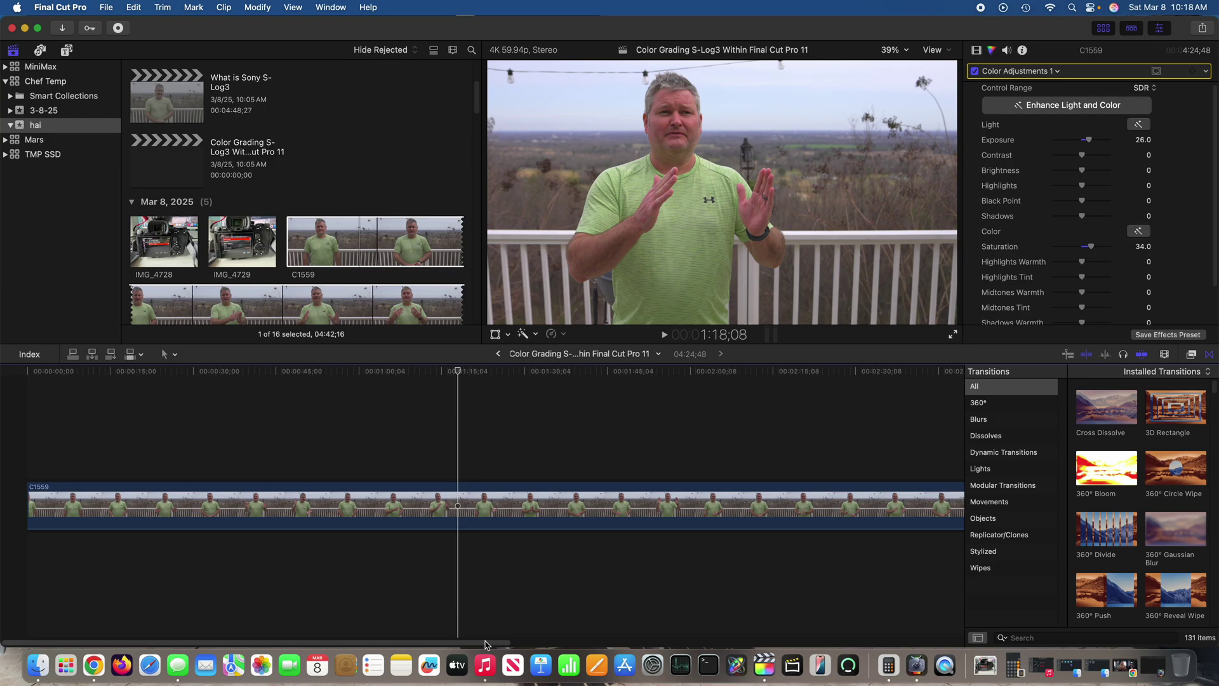
click(401, 407)
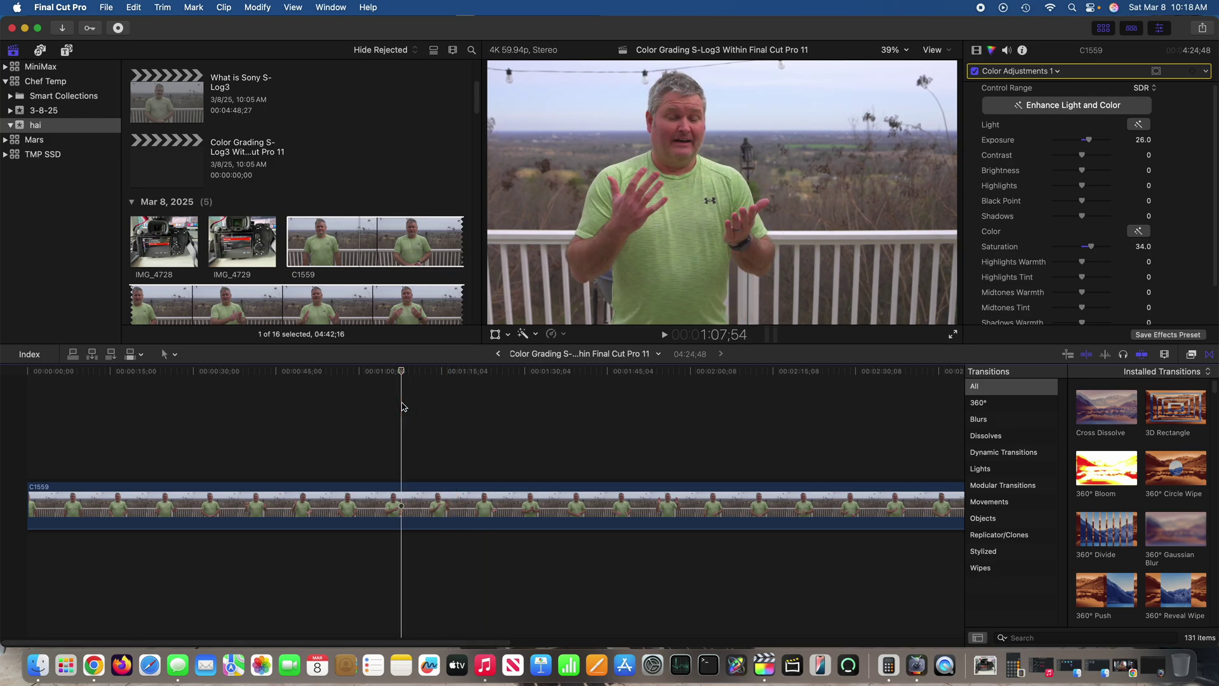
click(328, 410)
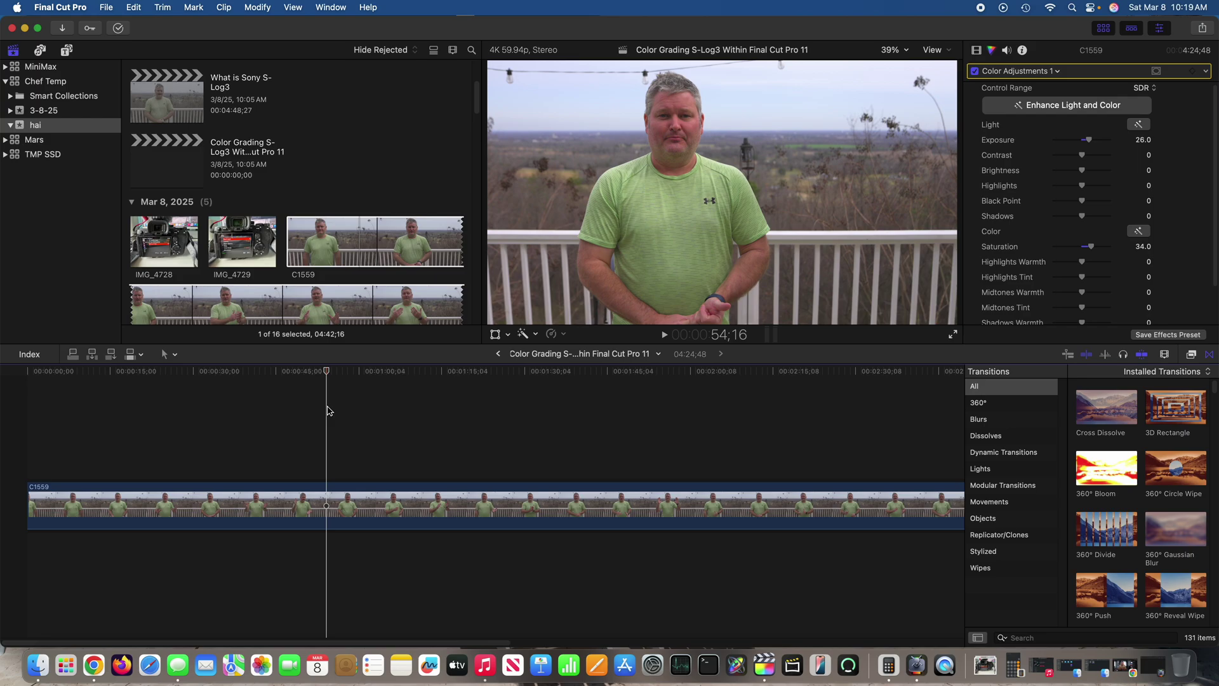
click(359, 405)
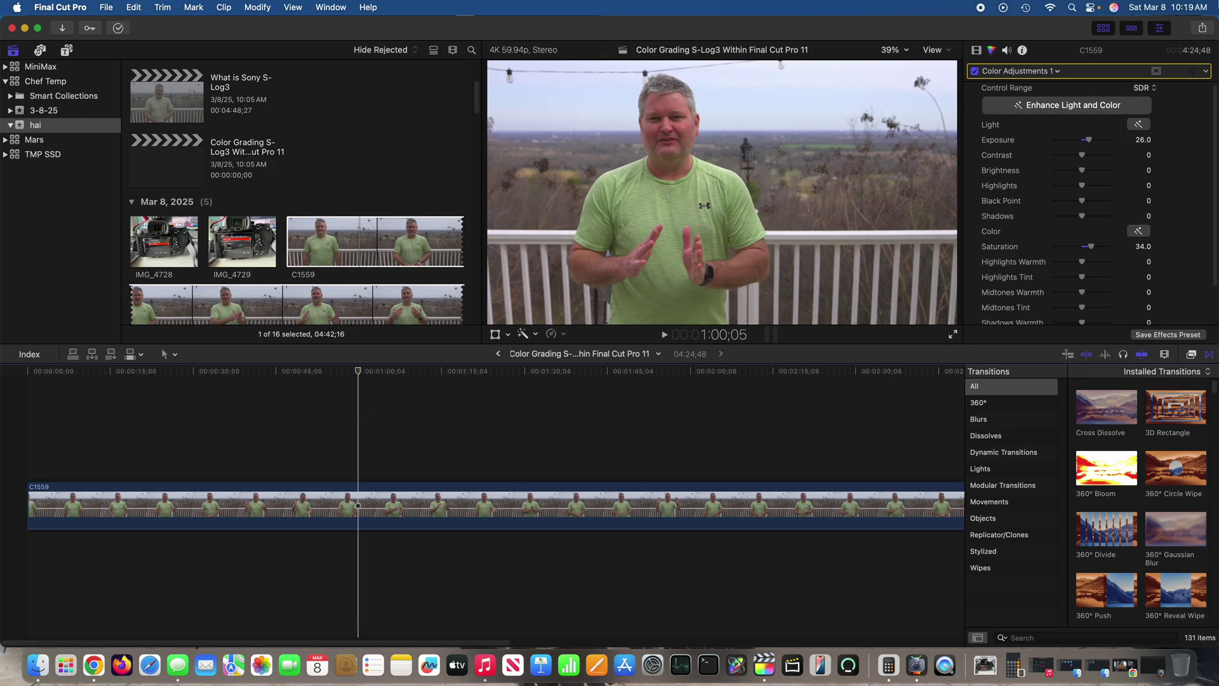
click(1022, 50)
click(417, 490)
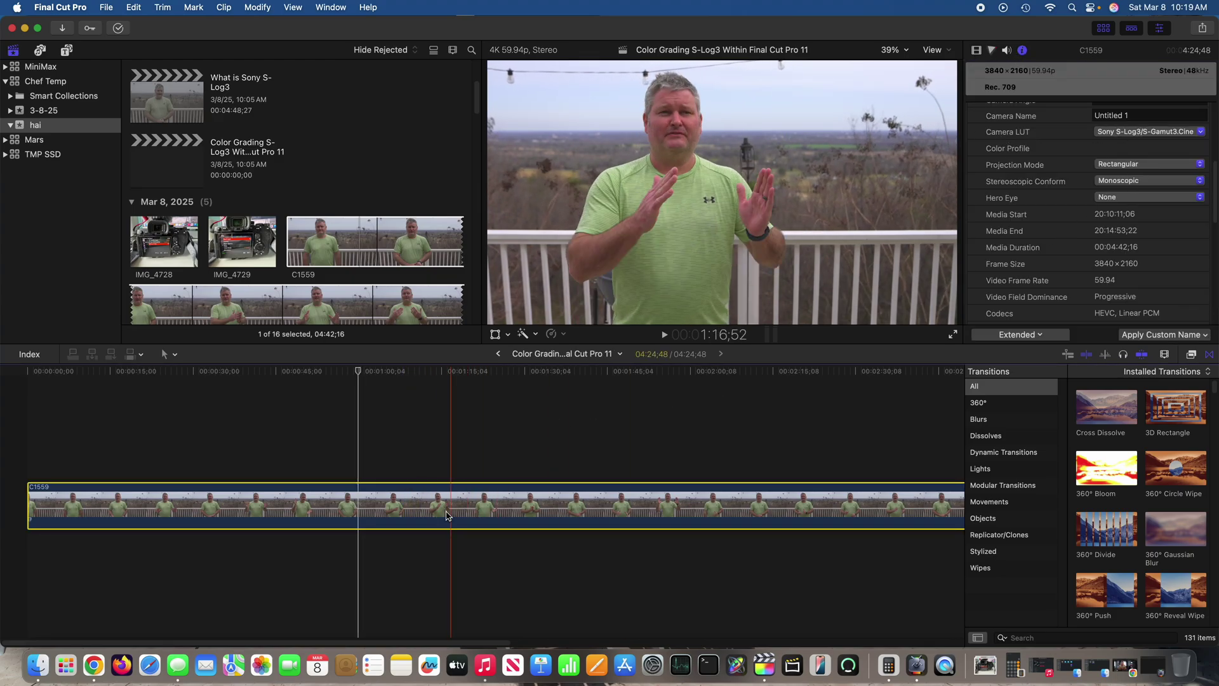
Set C1559's Color Adjustments saturation to exactly 35 by entering it in the value field
click(991, 51)
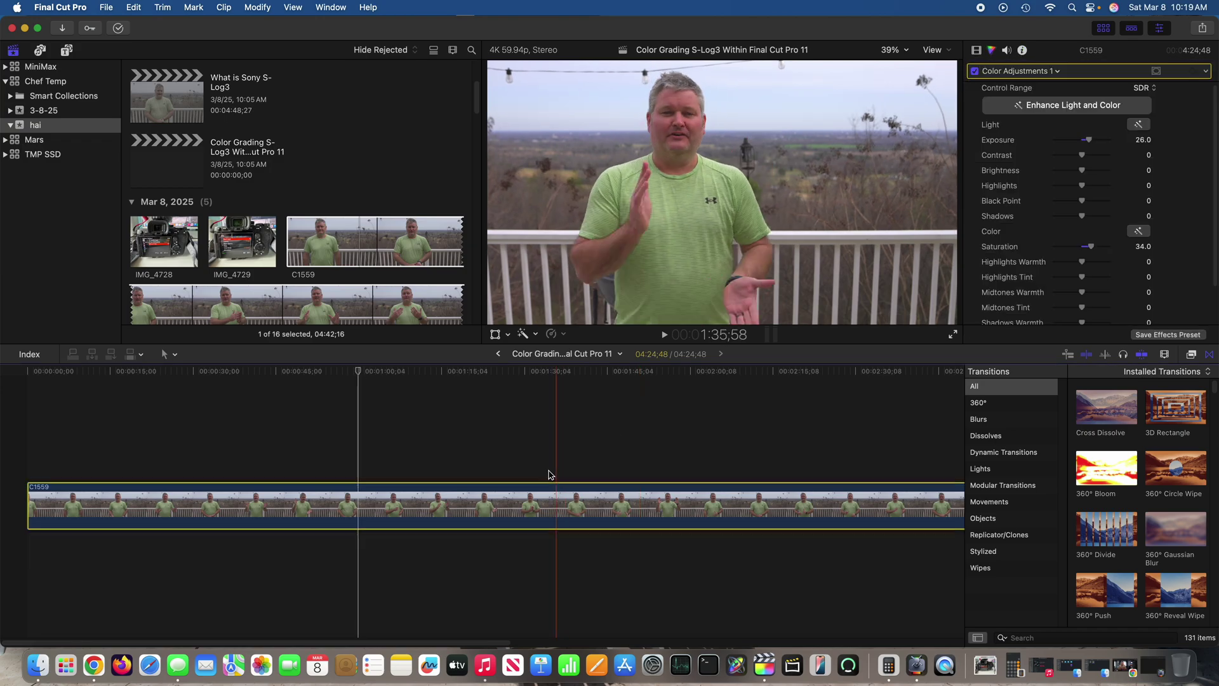
click(476, 437)
click(473, 493)
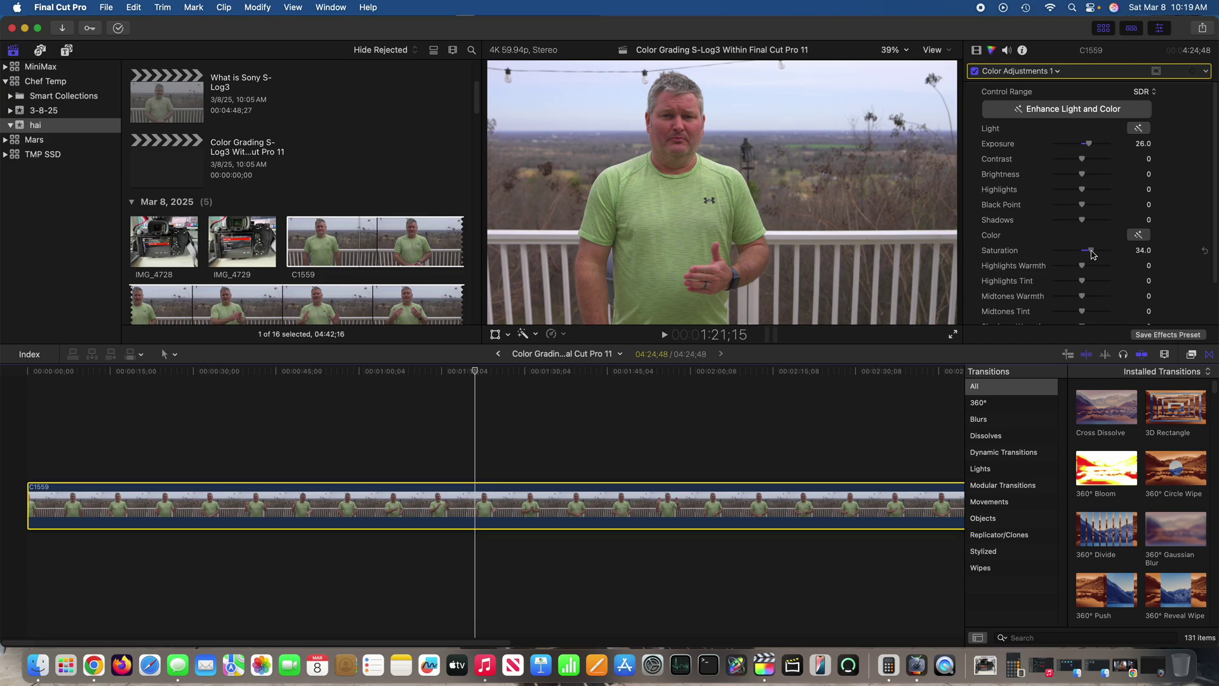
mouse_move(1091, 251)
mouse_down()
mouse_move(1156, 249)
mouse_move(1029, 257)
mouse_move(1084, 257)
mouse_up()
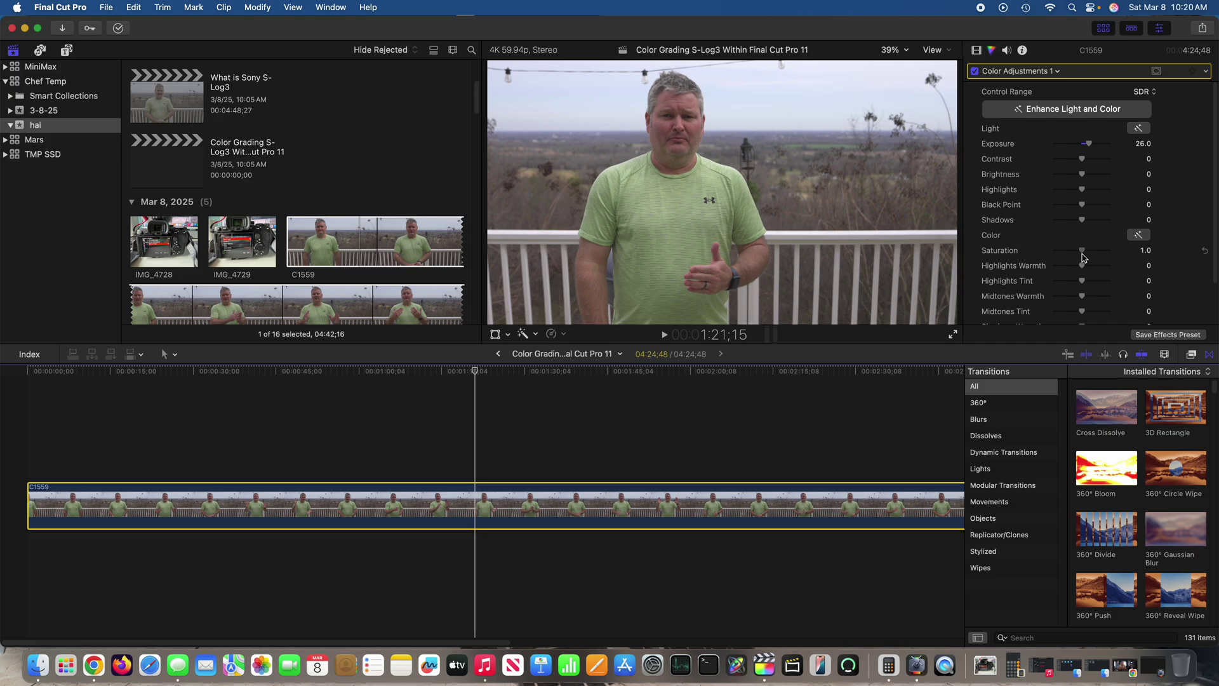
drag(1084, 257, 1090, 256)
click(1143, 251)
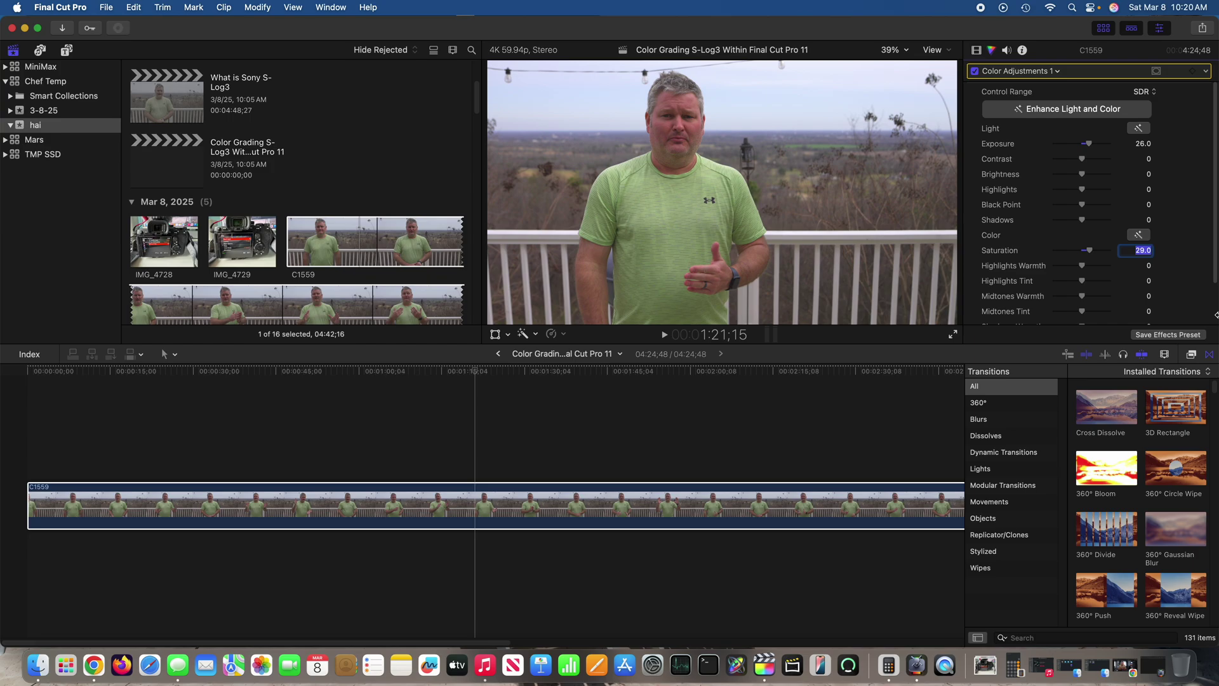
text(35)
key(Return)
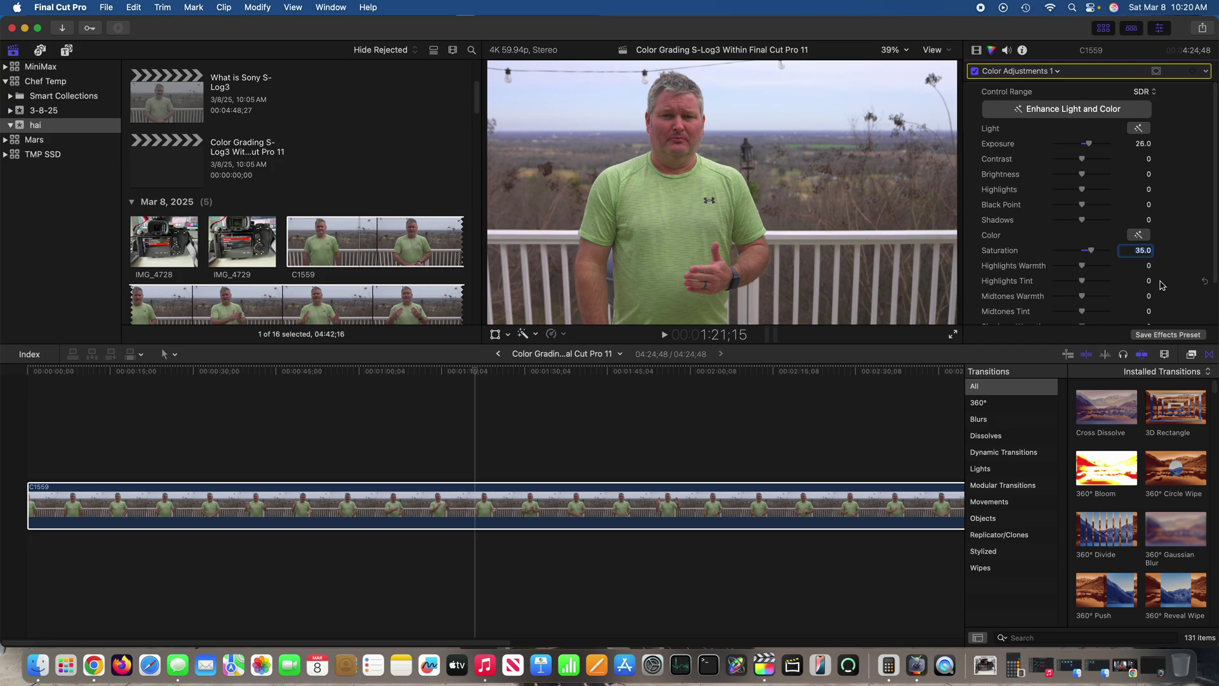
click(424, 418)
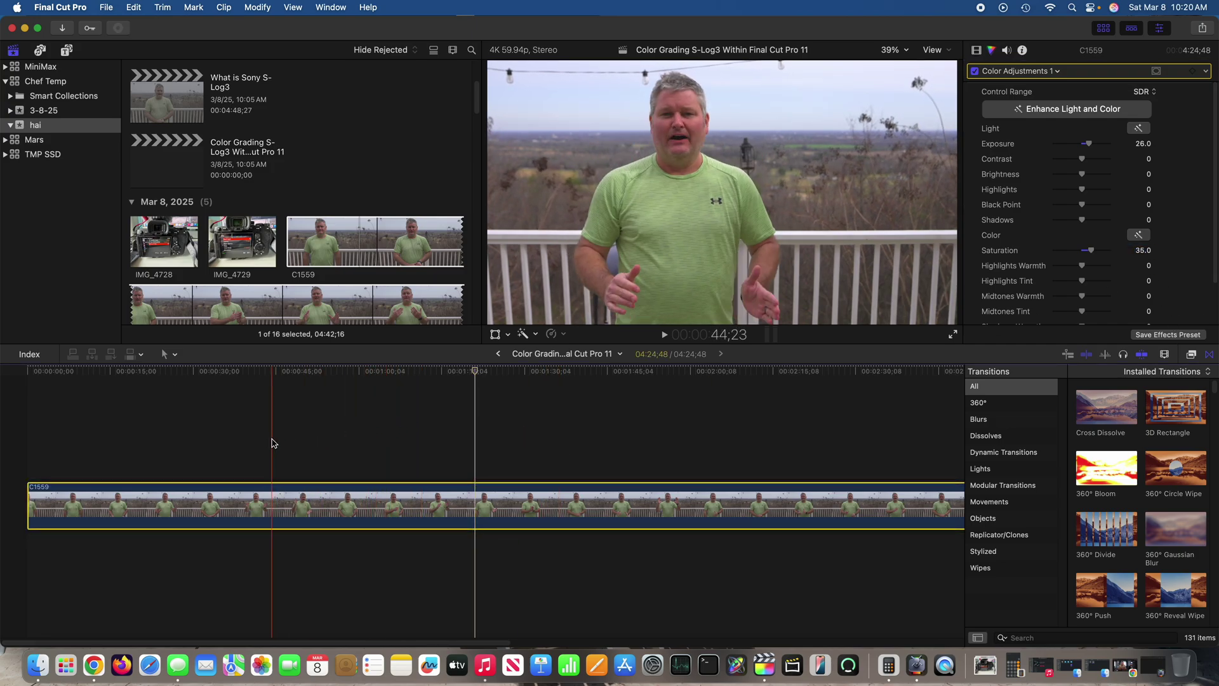
click(360, 429)
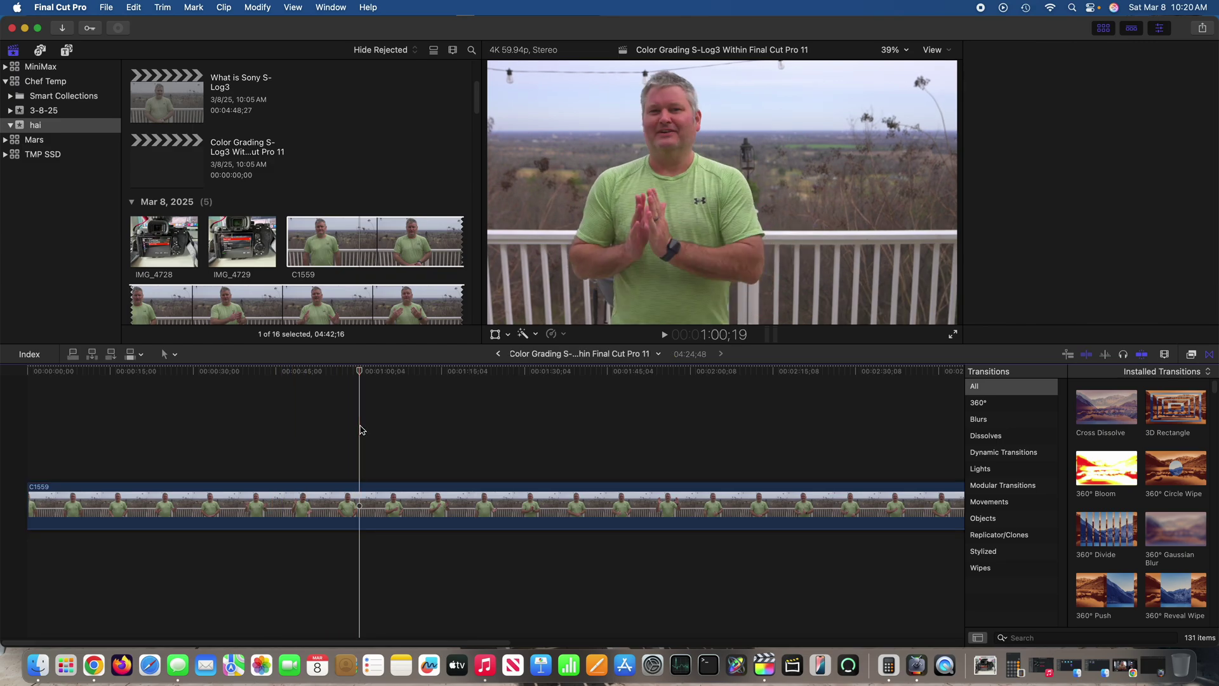
click(466, 424)
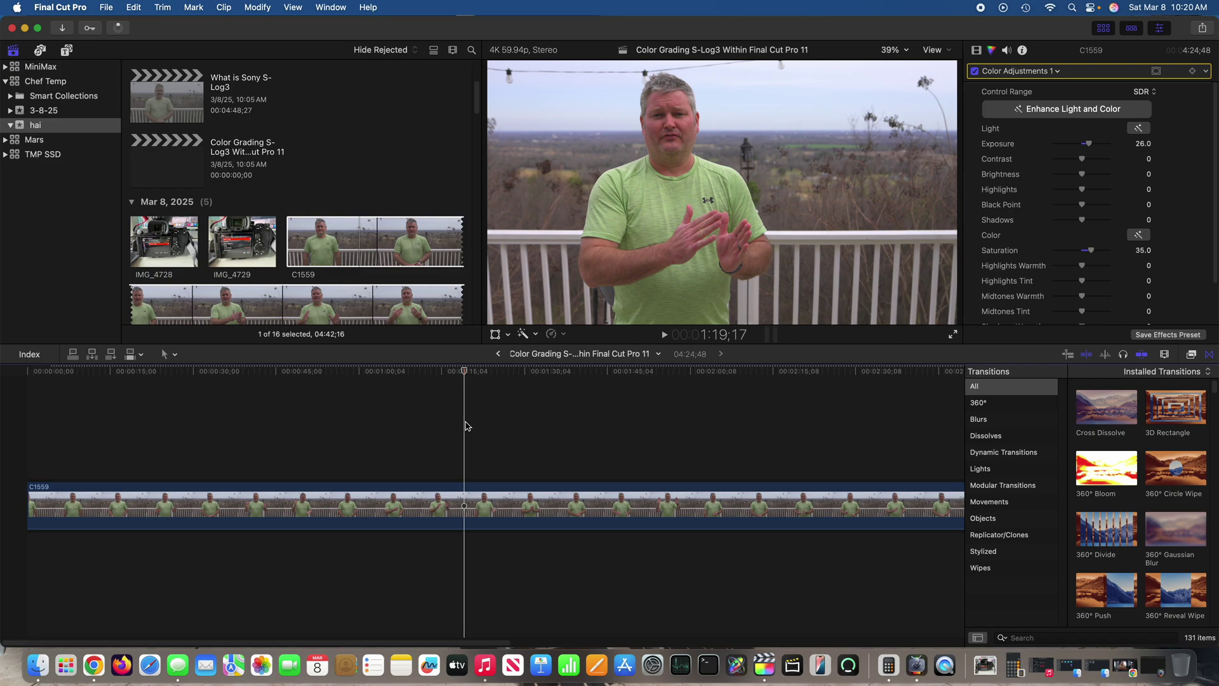
click(348, 417)
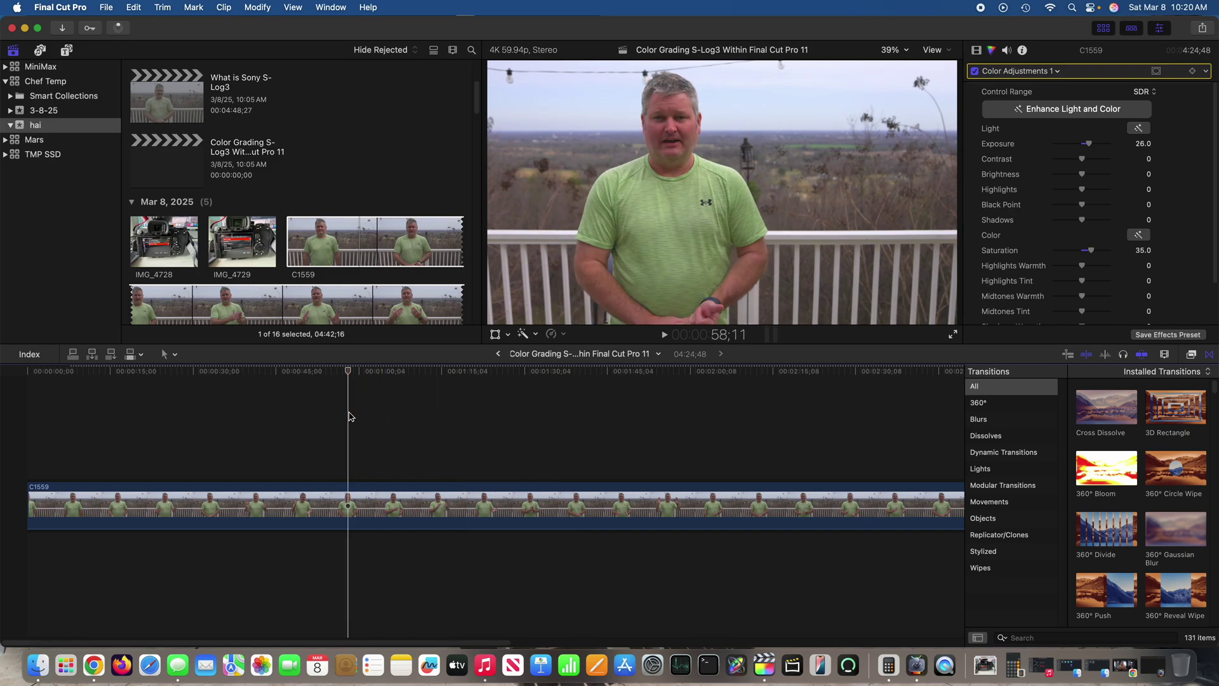
click(523, 407)
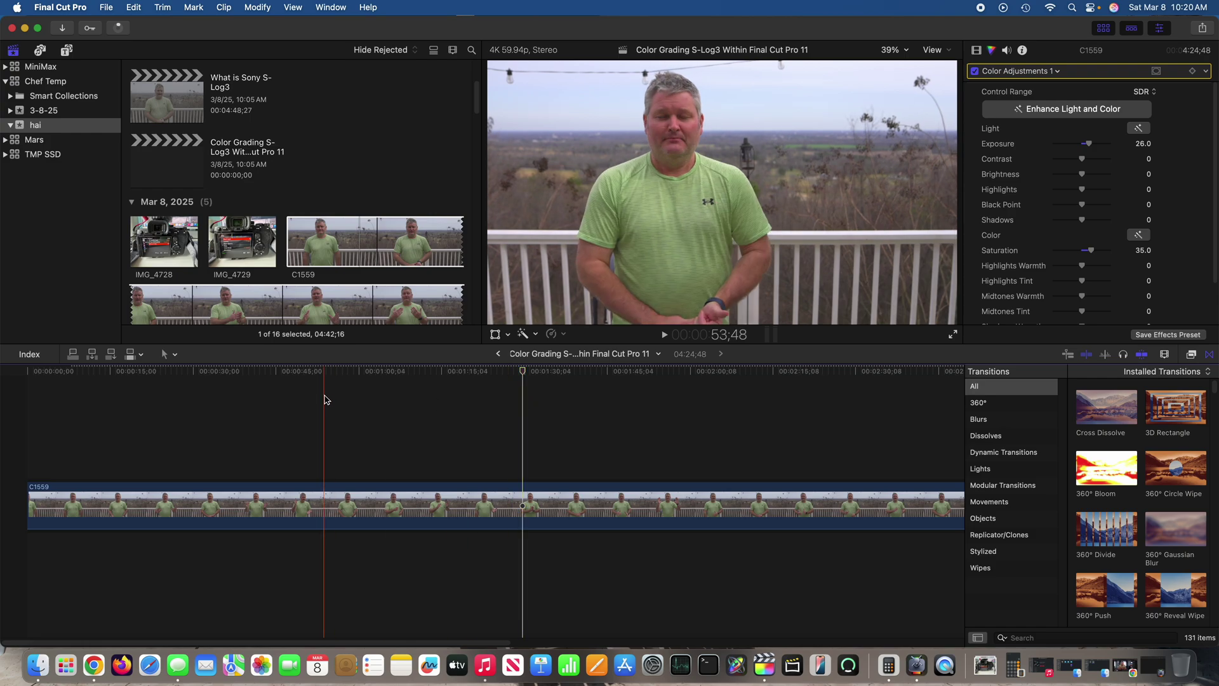
click(294, 413)
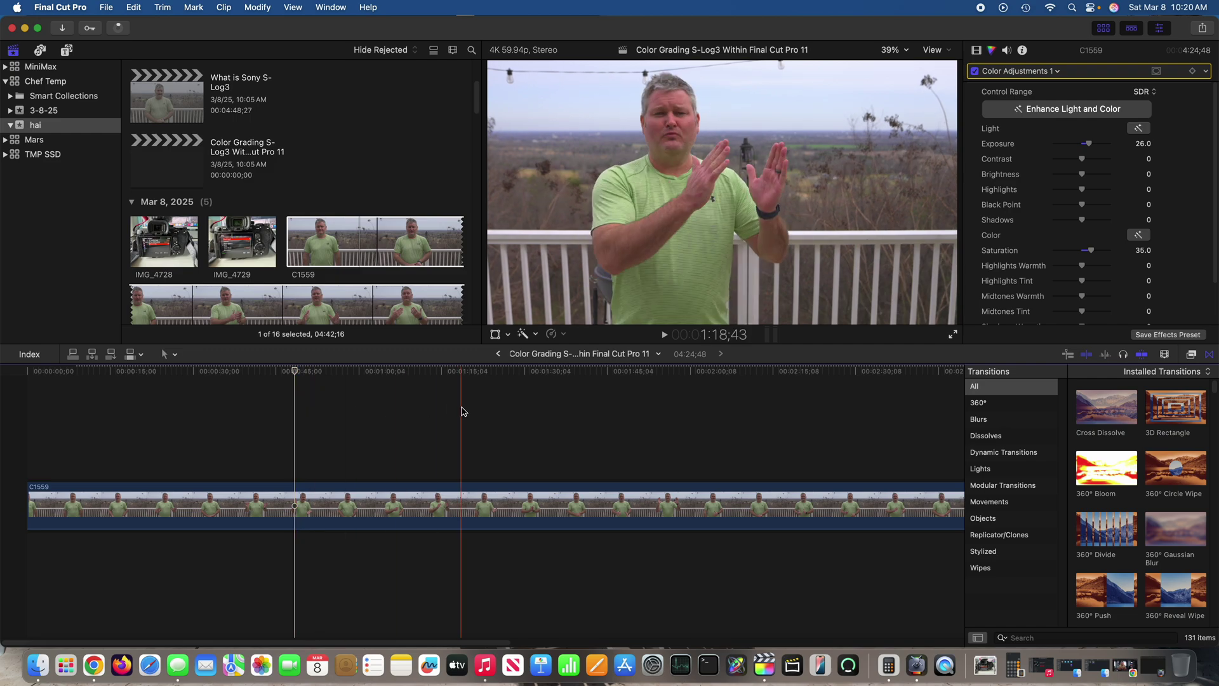
click(461, 410)
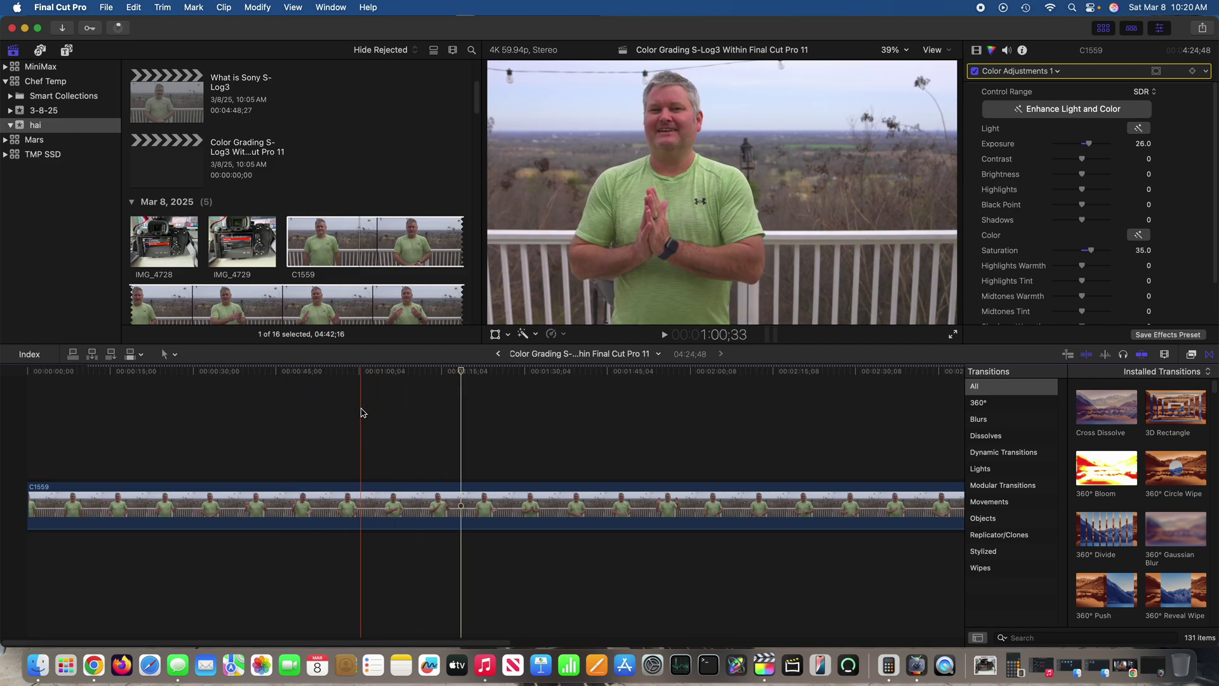
click(532, 409)
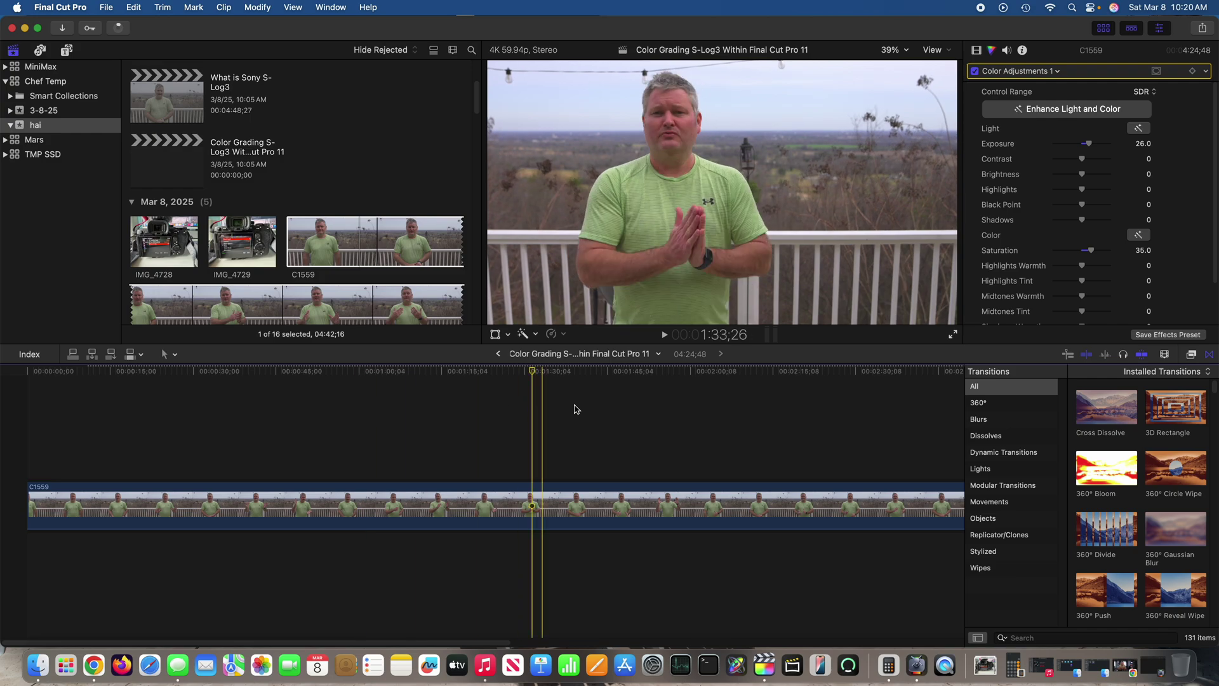